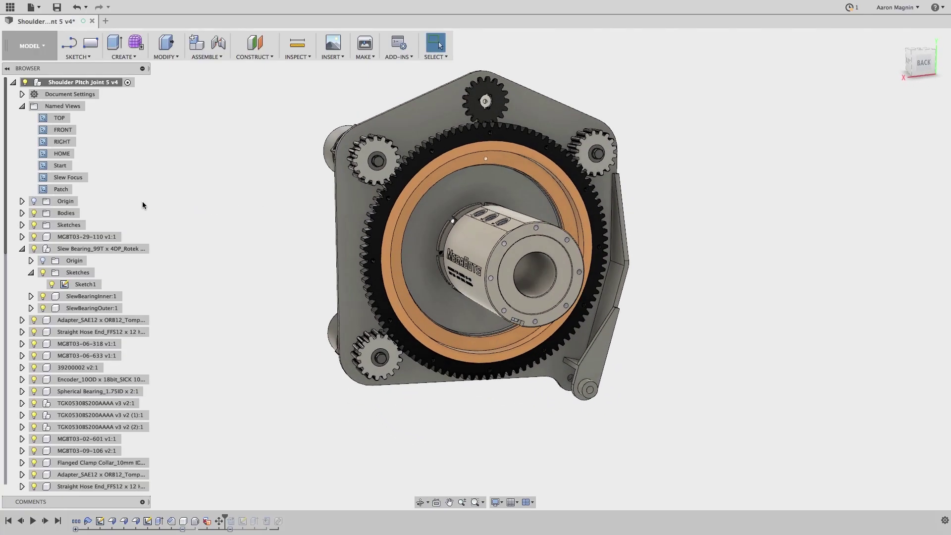
Step: Activate the slew bearing component, switch to the Slew Focus view and start a hole at the sketch point on the inner ring
left_click(142, 249)
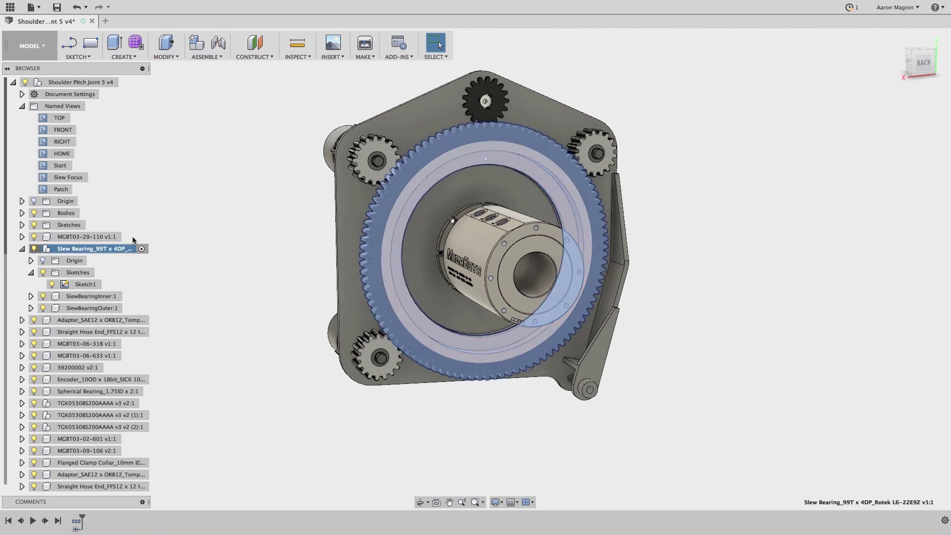
double_click(78, 177)
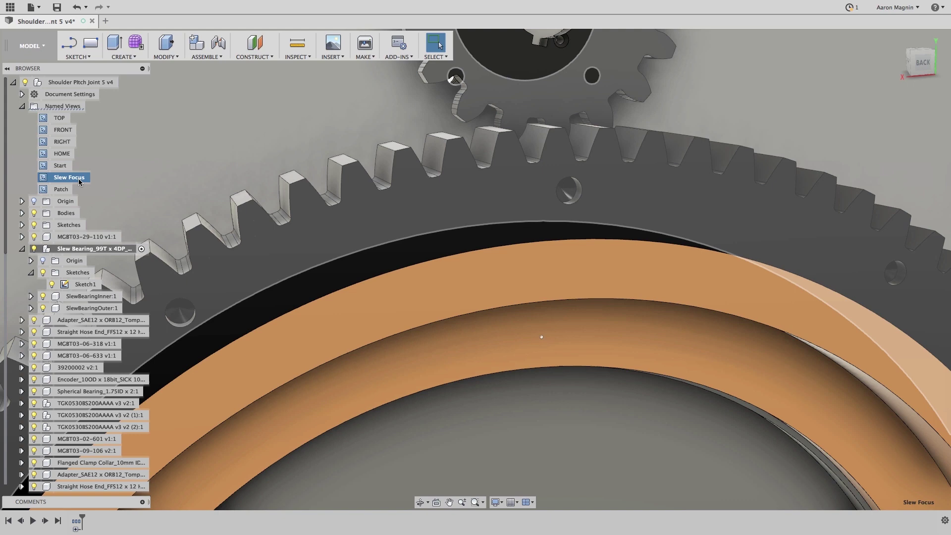
key("h")
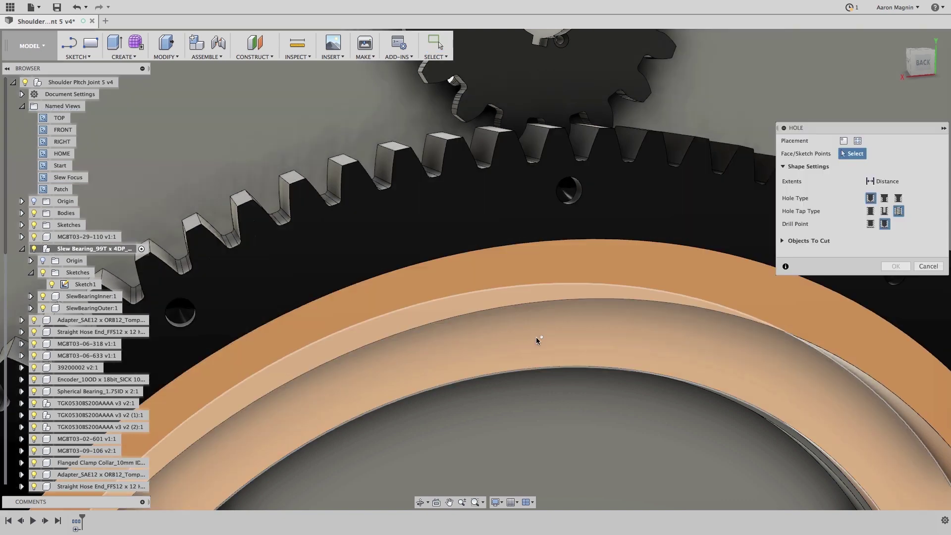
left_click(540, 337)
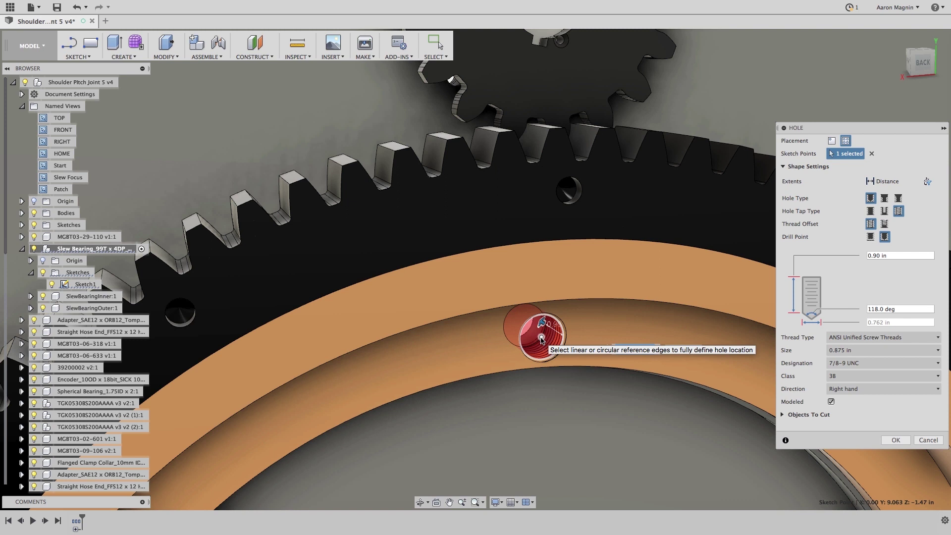
Step: Try the counterbore and countersink types for the hole, returning to a simple hole
left_click(885, 198)
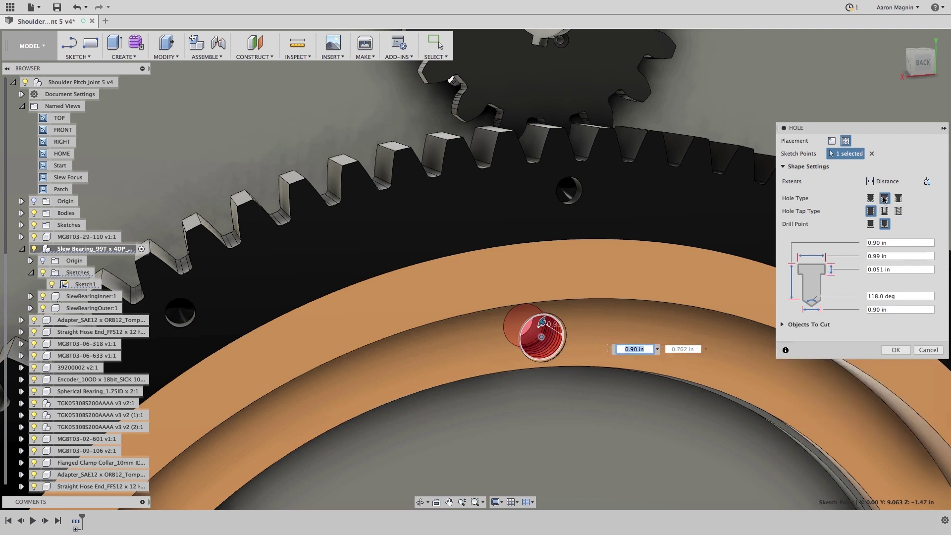
left_click(898, 199)
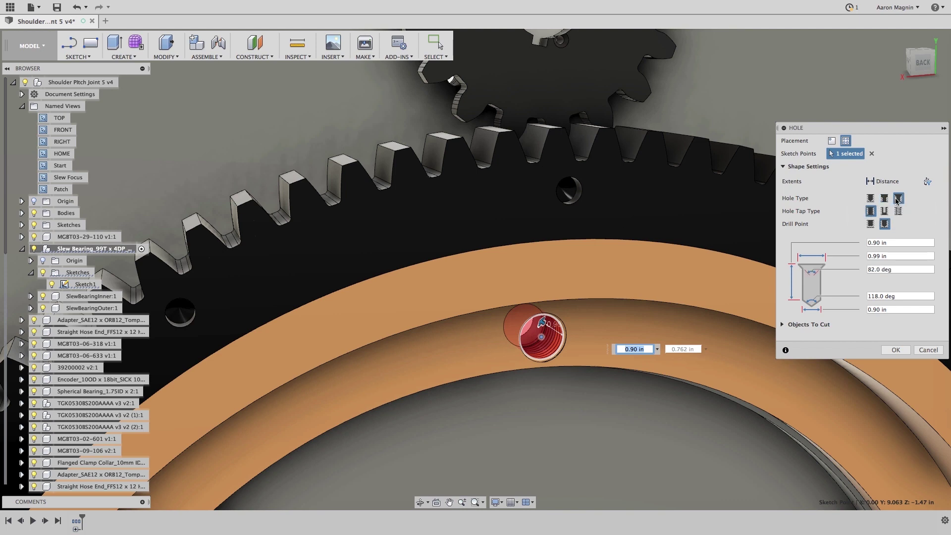
left_click(870, 198)
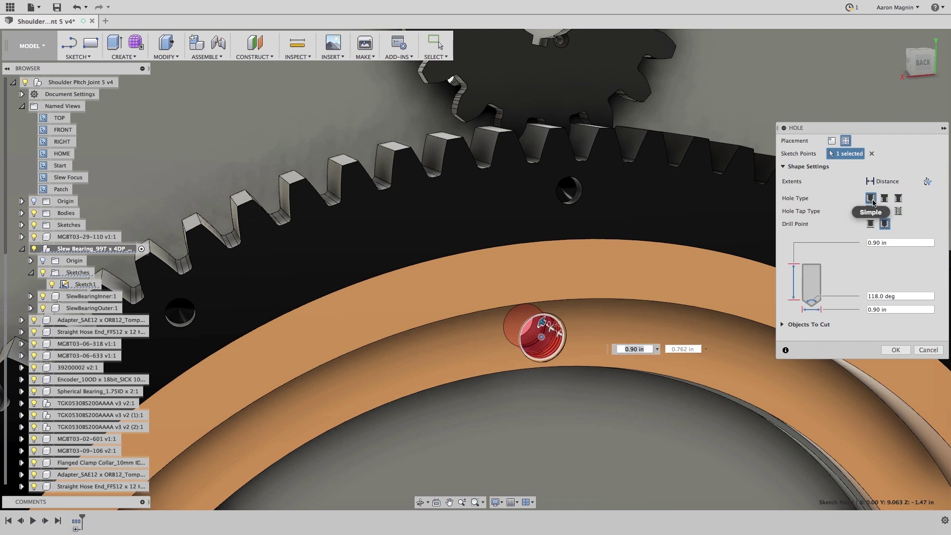
Step: Create the hole as tapped with a modeled 7/8-9 UNC thread and flat drill point, cutting only the SlewBearingInner body
left_click(899, 211)
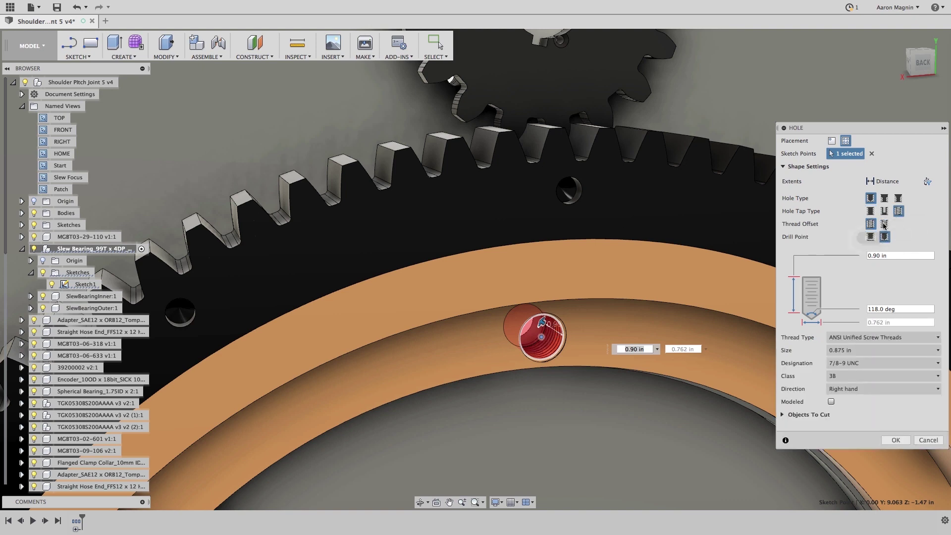
left_click(872, 238)
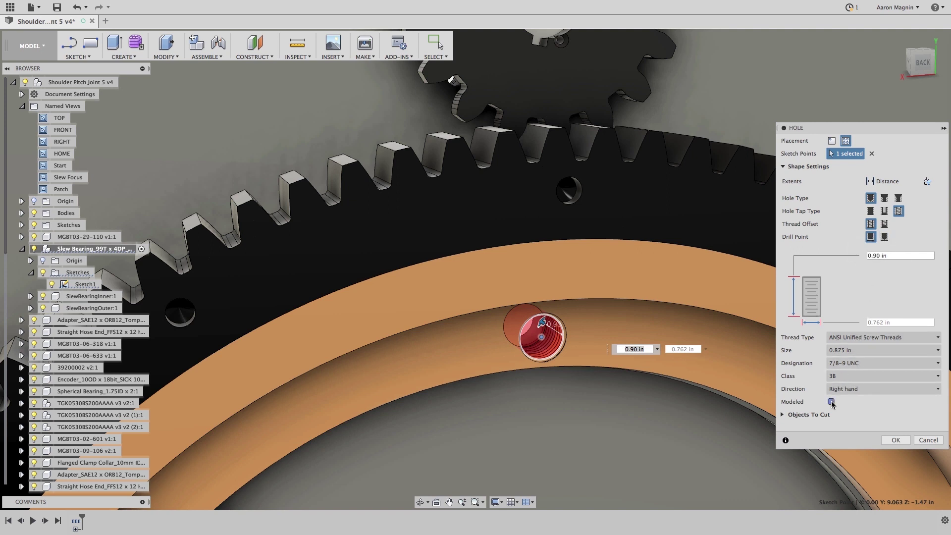
left_click(784, 415)
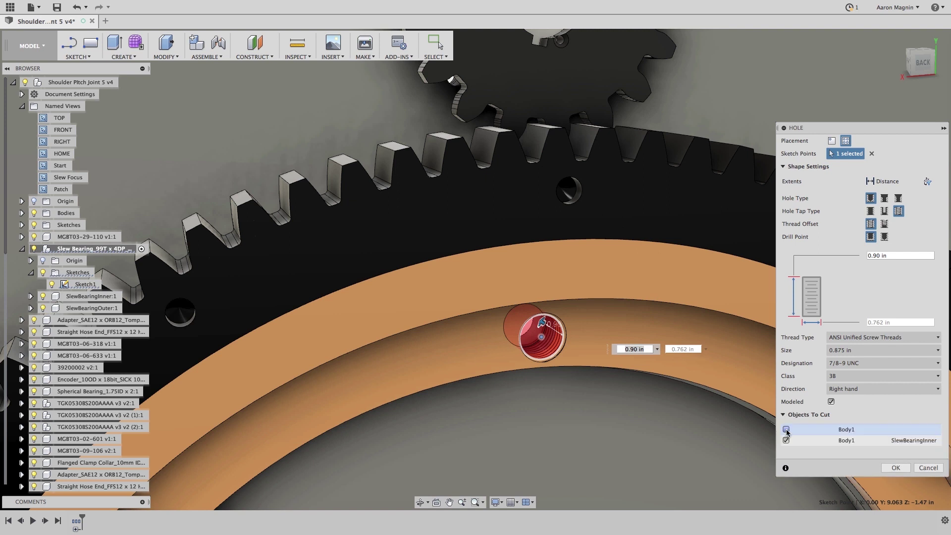
left_click(895, 468)
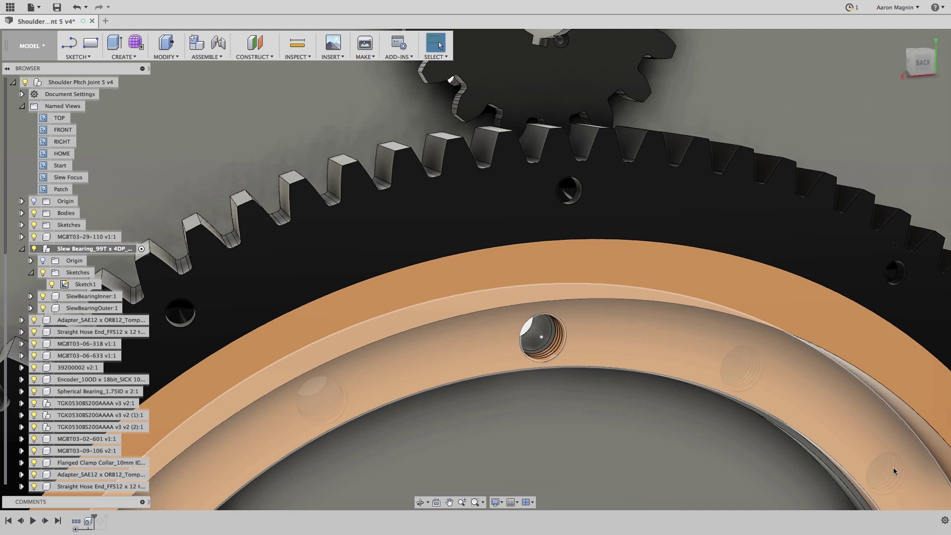
Step: Hide the Shoulder Original component, then show Shoulder New and activate it for editing
key("F6")
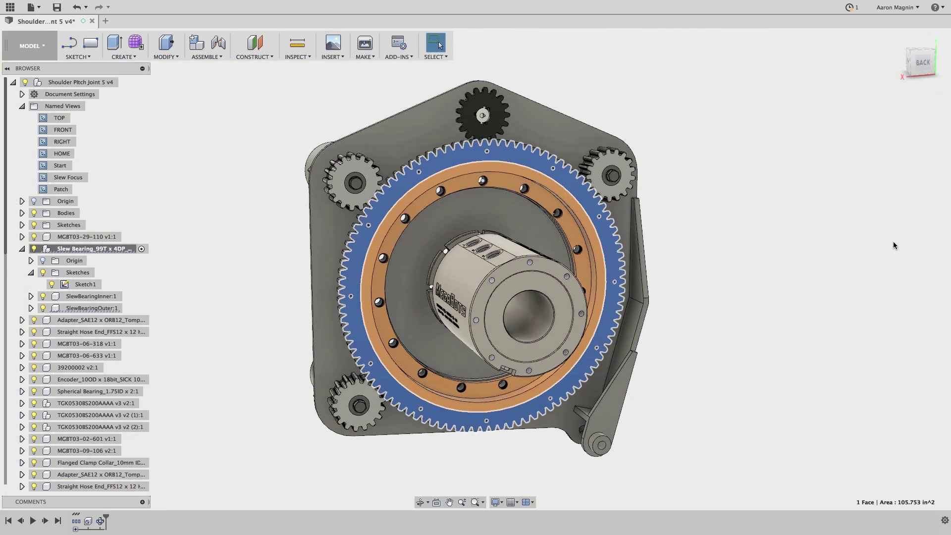
middle_click_drag(775, 251, 898, 247, "shift")
scroll(84, 347, "down", 5)
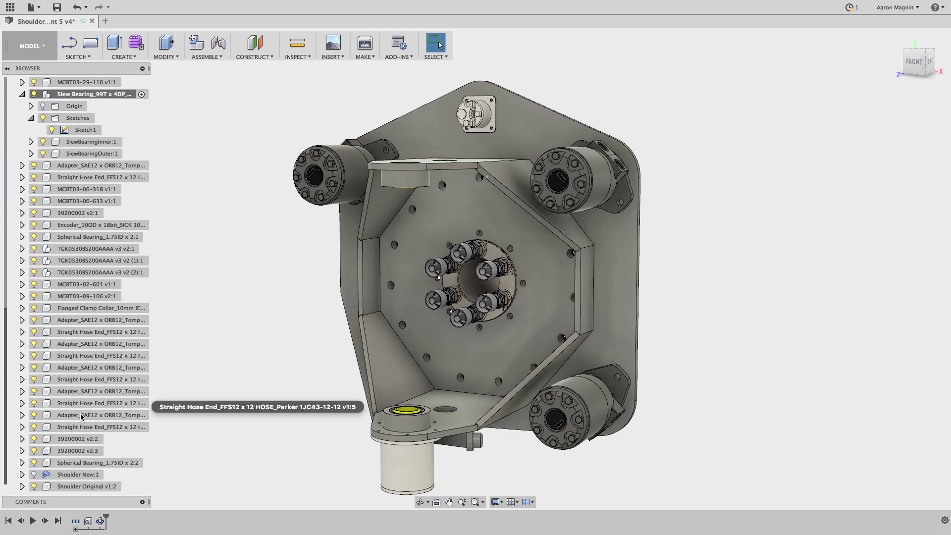
left_click(35, 487)
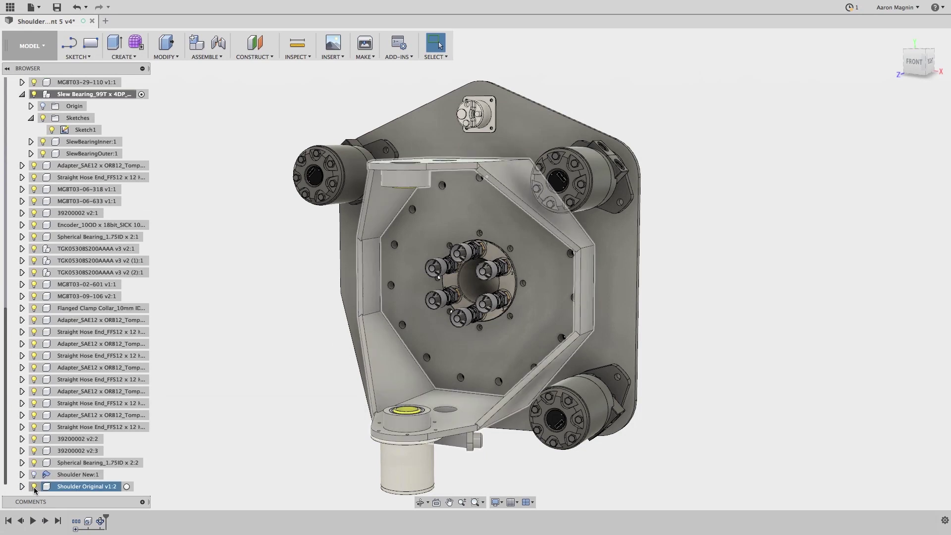
left_click(34, 487)
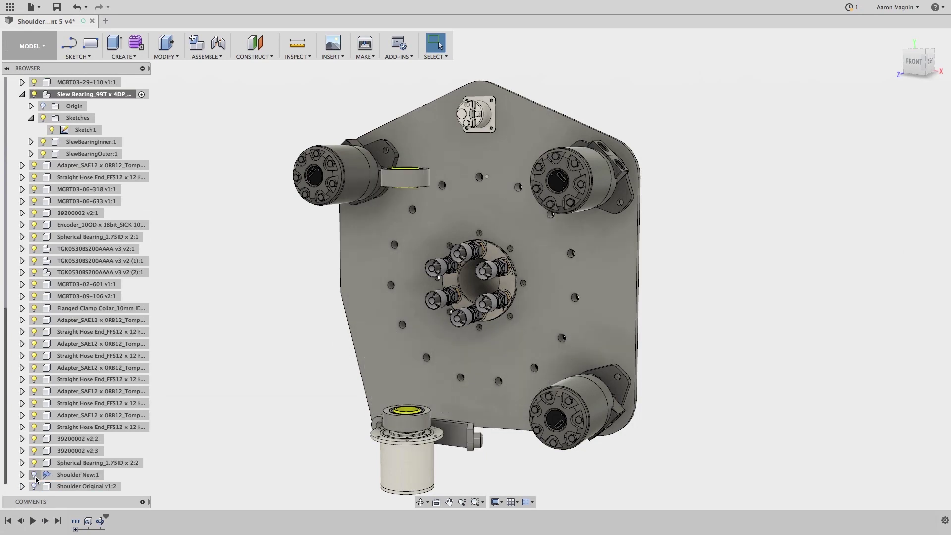
left_click(34, 475)
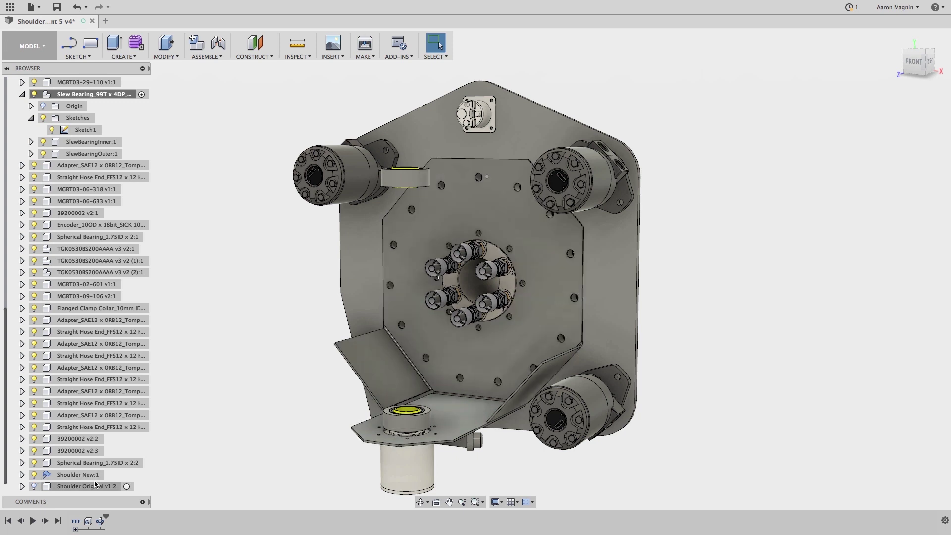
left_click(109, 474)
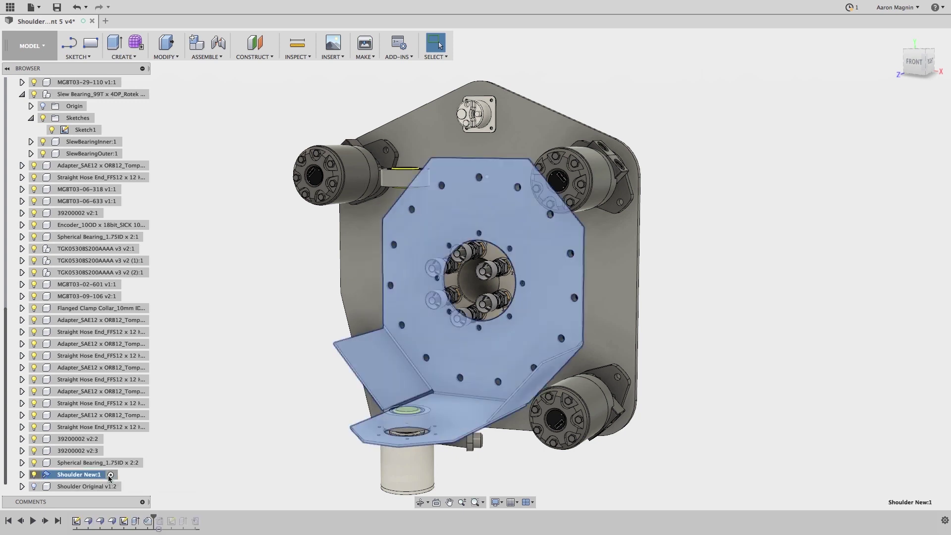
left_click(233, 460)
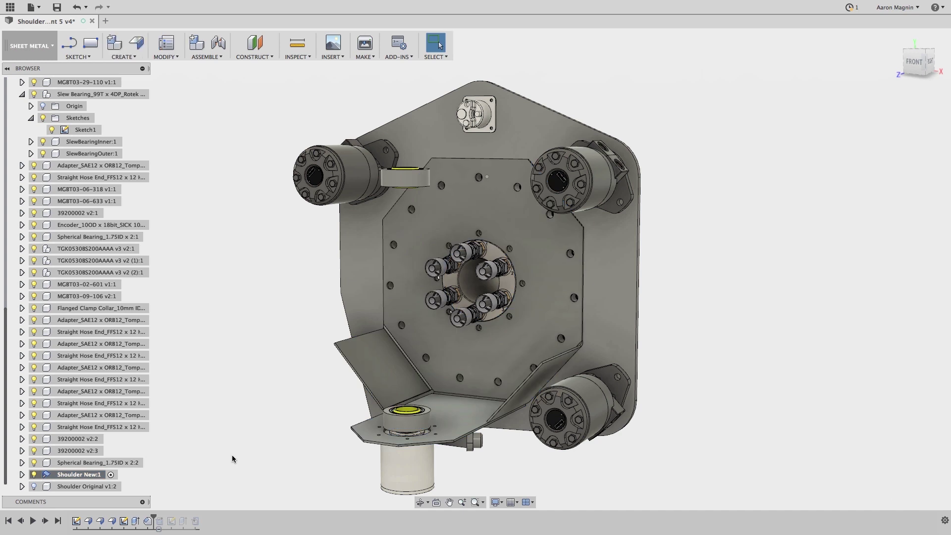
Step: Mirror the two lower flange features and the two features that follow their sketch across the horizontal origin plane
type("smirror")
key("Return")
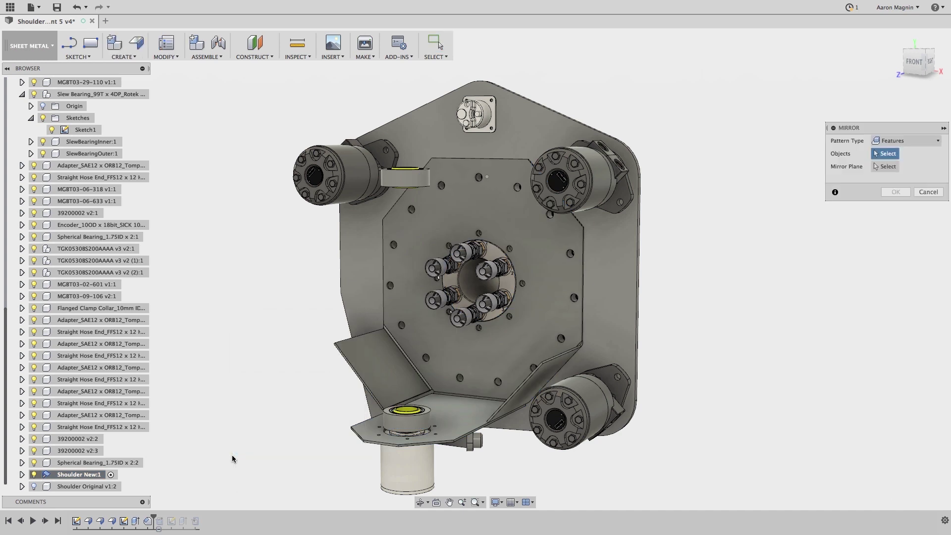
left_click(100, 520)
left_click(112, 520)
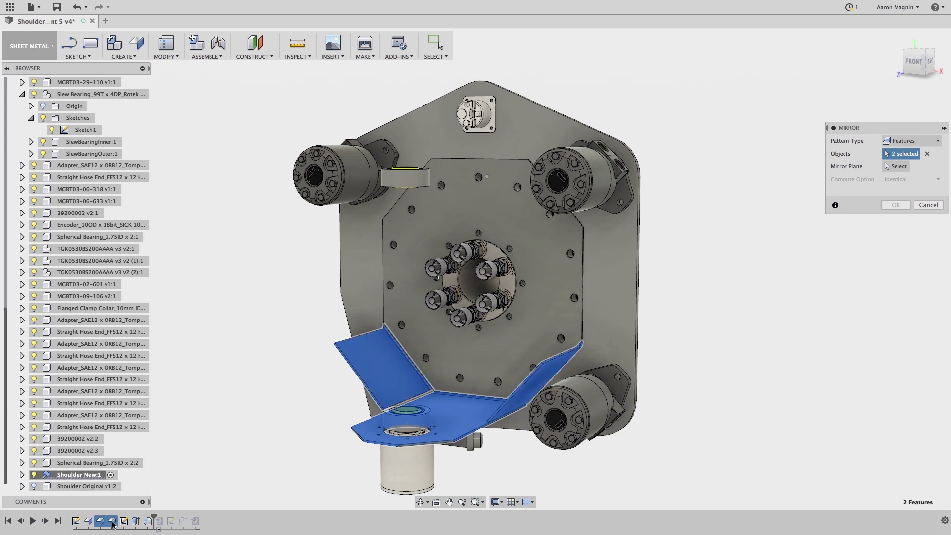
left_click(136, 522)
left_click(146, 521)
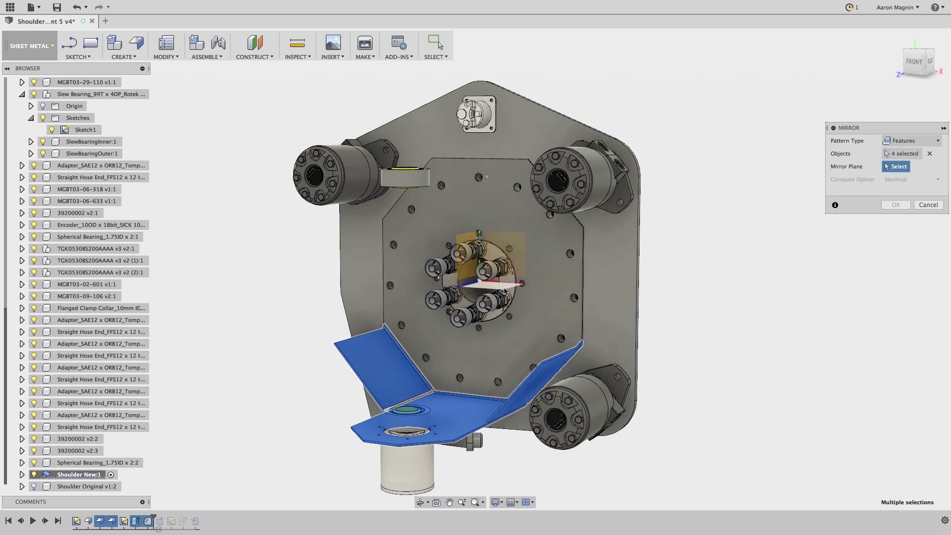
left_click(500, 285)
left_click(893, 205)
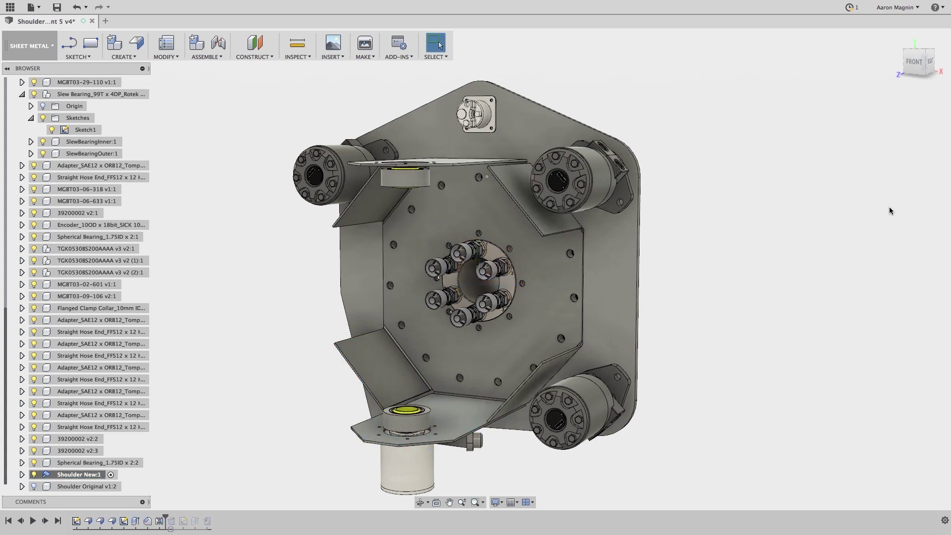
Step: Mirror the edge flange on the shoulder plate's side across the vertical origin plane to the opposite side
left_click(420, 502)
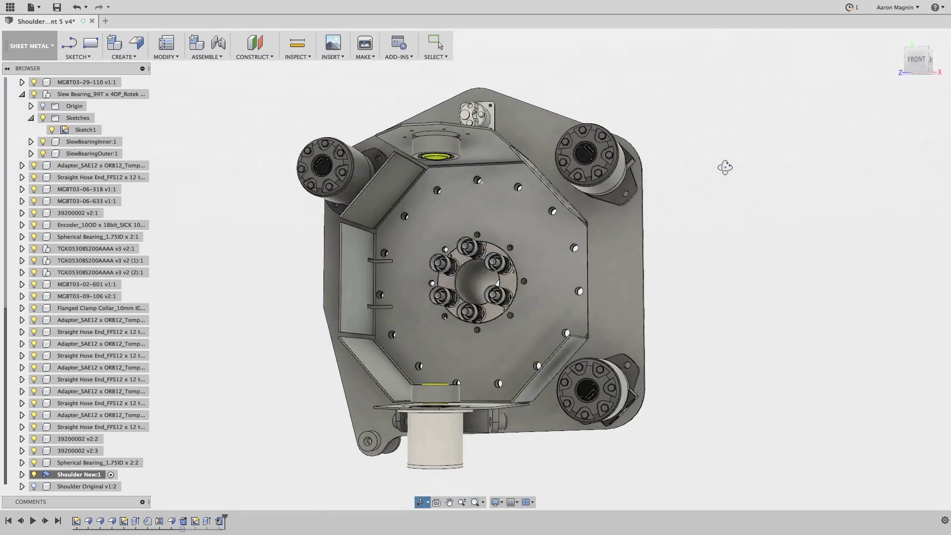
key("Escape")
type("smirror")
key("Return")
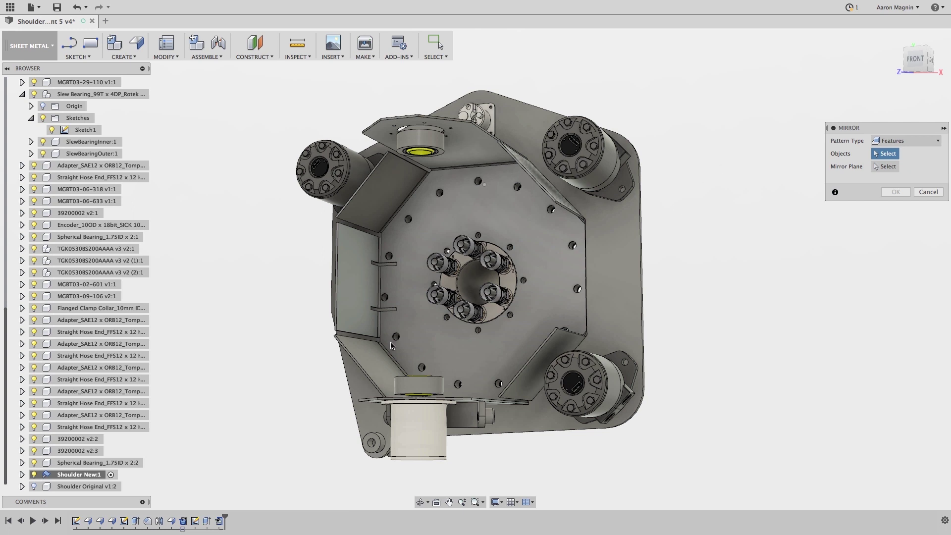
left_click(174, 522)
left_click(892, 167)
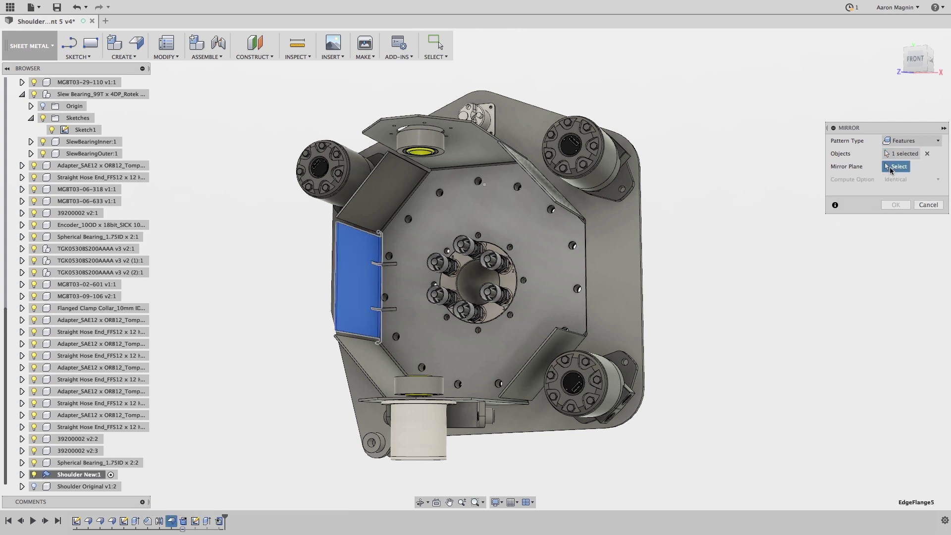
left_click(638, 259)
left_click(896, 204)
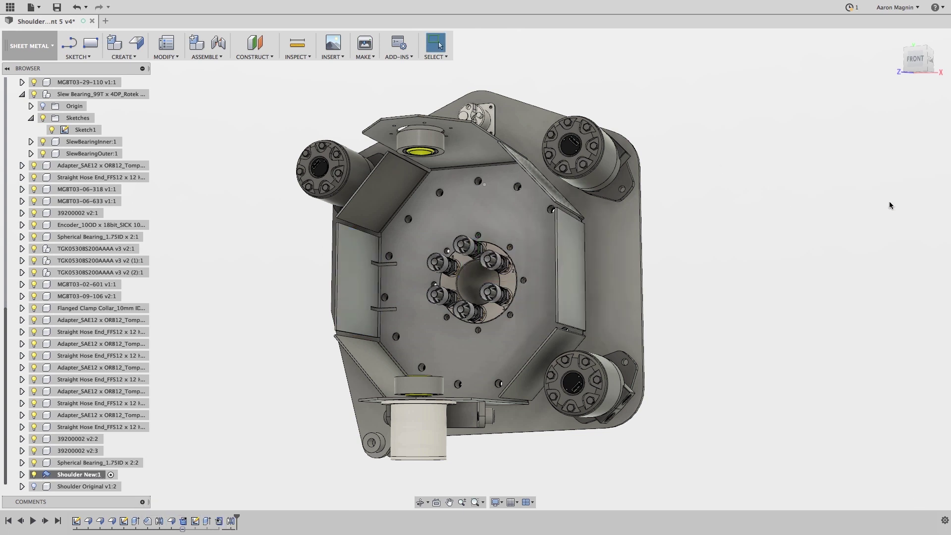
Step: Mirror the Extrude2 feature beside the side flange across the vertical origin plane
type("smirror")
key("Return")
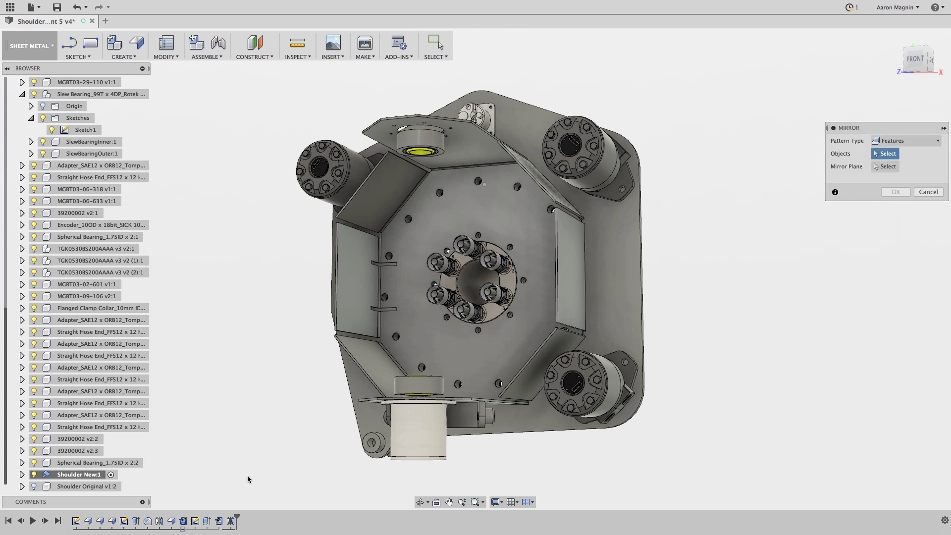
left_click(208, 521)
left_click(895, 166)
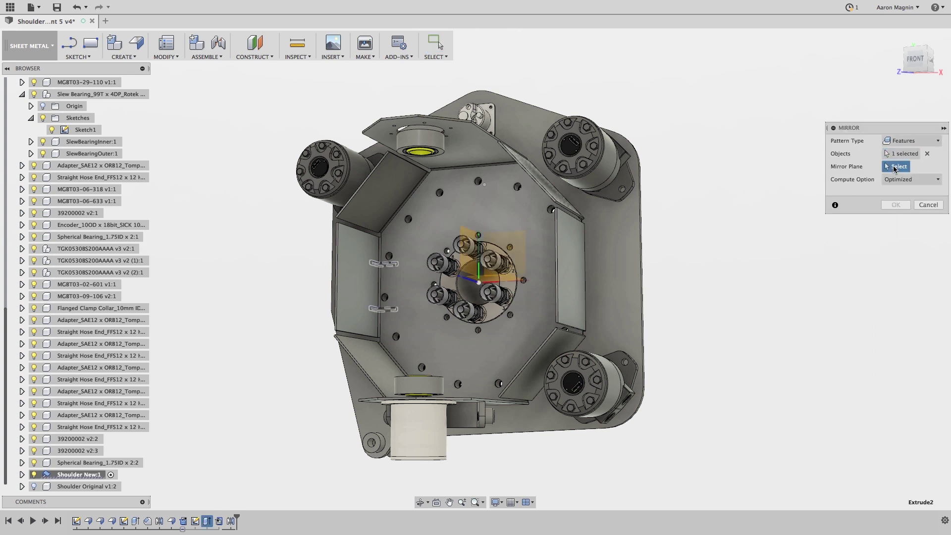
left_click(479, 262)
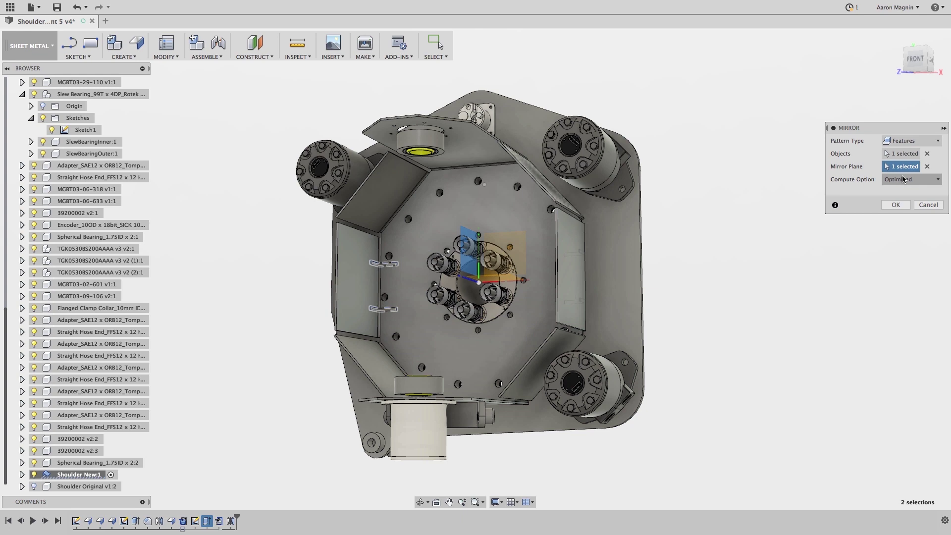
left_click(896, 205)
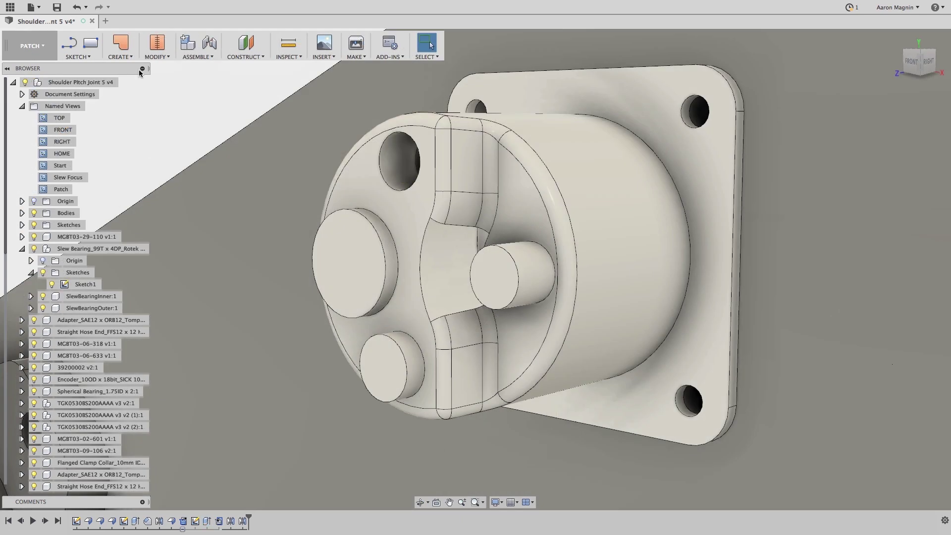
Step: Patch the opening in the encoder housing as a new body, with Edge 3 and Edge 7 set to Tangent (G1)
left_click(125, 45)
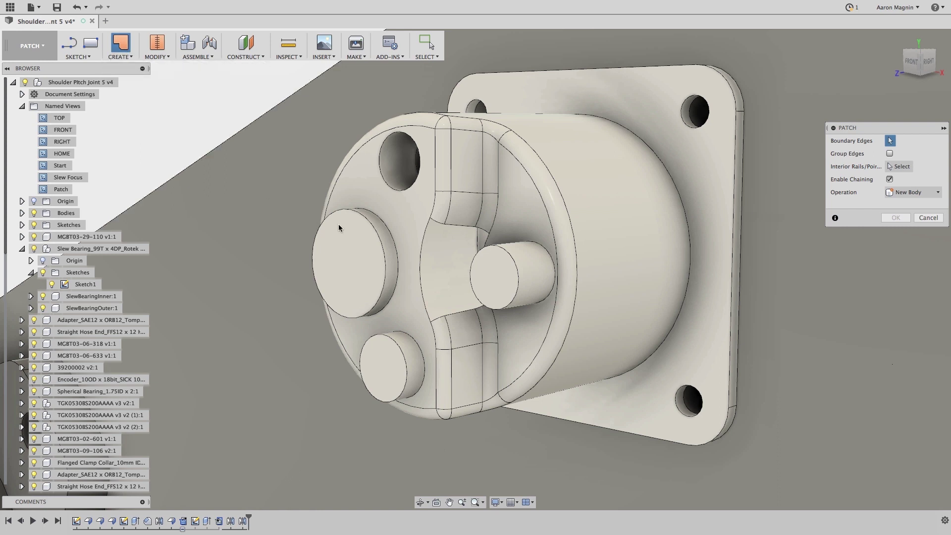
left_click(422, 241)
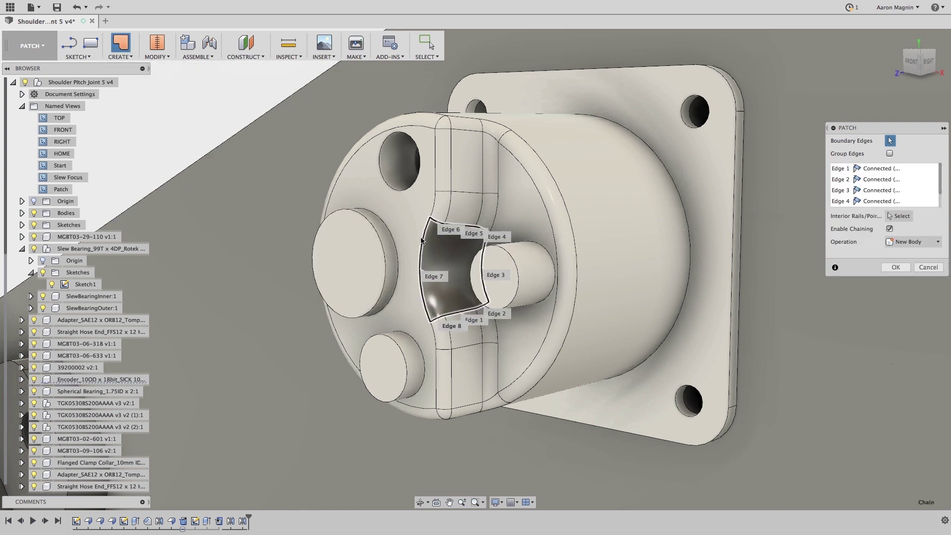
left_click(882, 191)
left_click(882, 213)
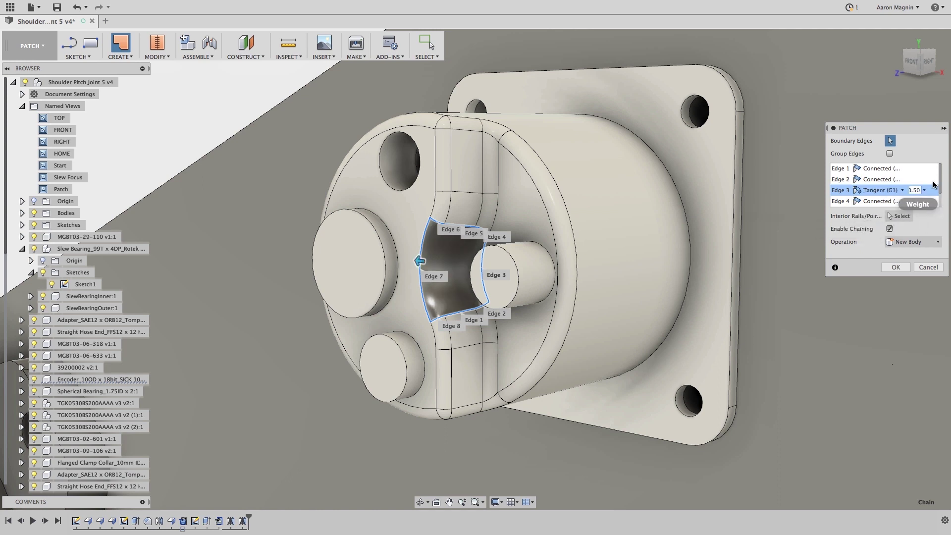
scroll(941, 186, "down", 1)
scroll(942, 185, "down", 3)
left_click(882, 190)
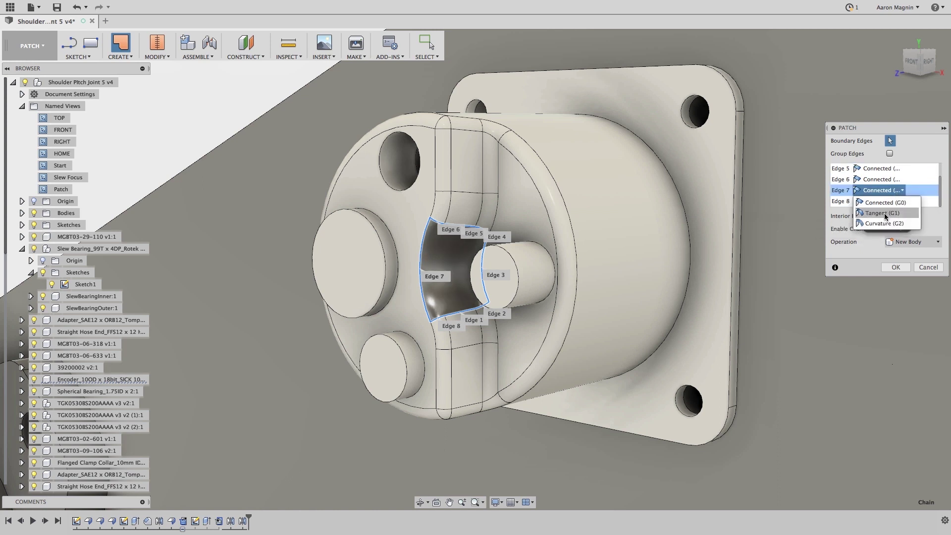
left_click(887, 215)
left_click(896, 267)
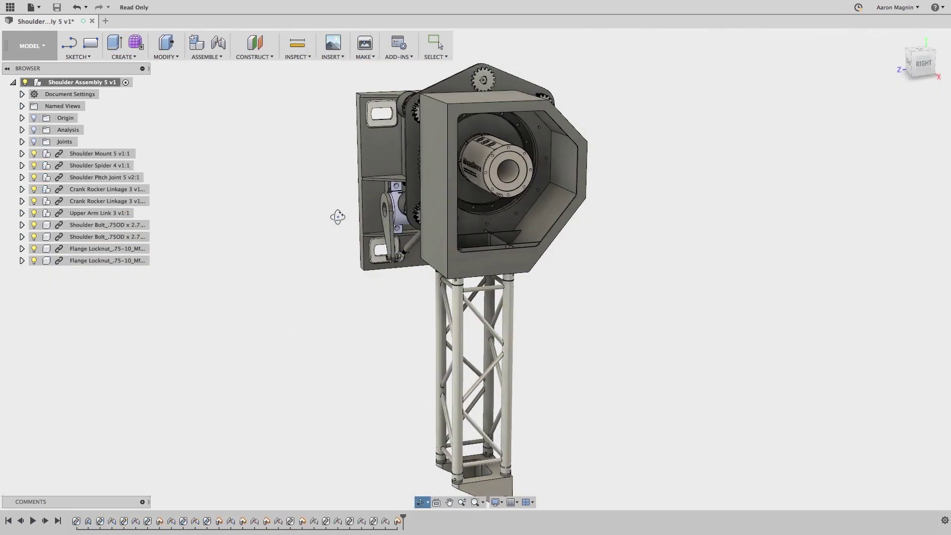
Step: Create a Shape Optimization study for the shoulder assembly
middle_click_drag(431, 250, 468, 224, "shift")
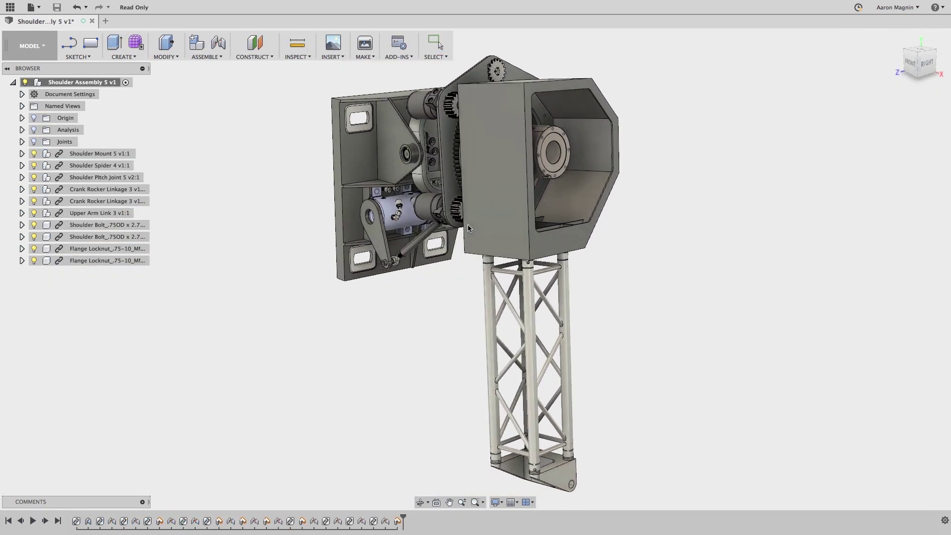
left_click_drag(467, 225, 436, 245)
left_click(31, 46)
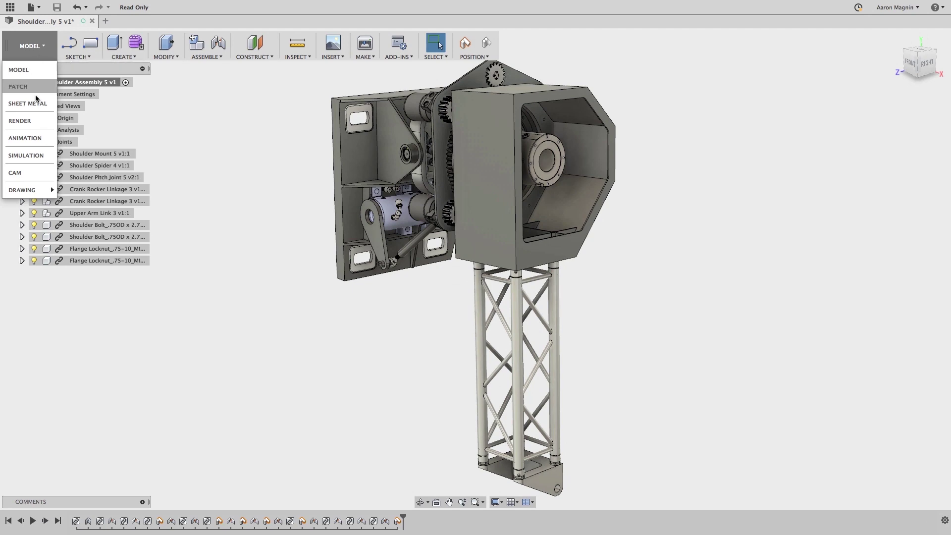
left_click(39, 152)
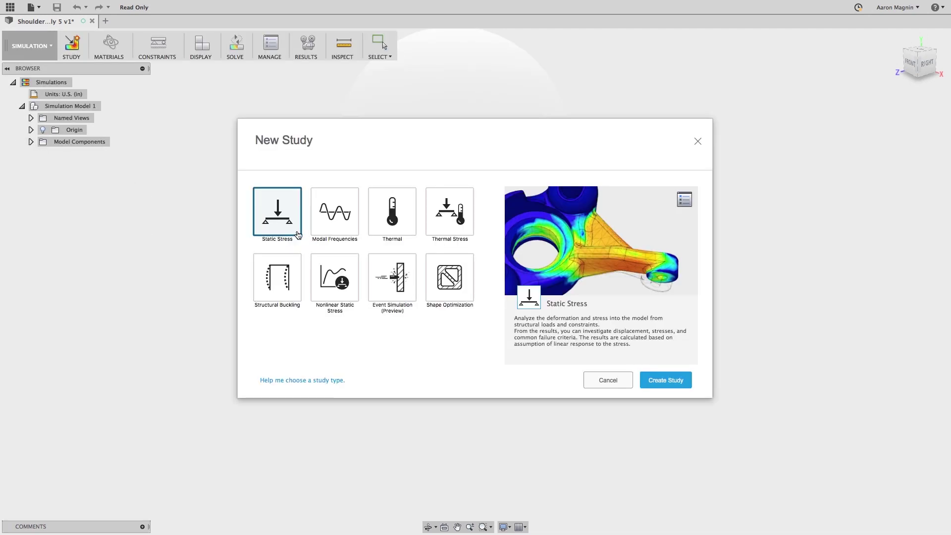
left_click(449, 277)
left_click(645, 380)
Step: Simplify the simulation model by removing all components except the crank rocker linkage
right_click(406, 324)
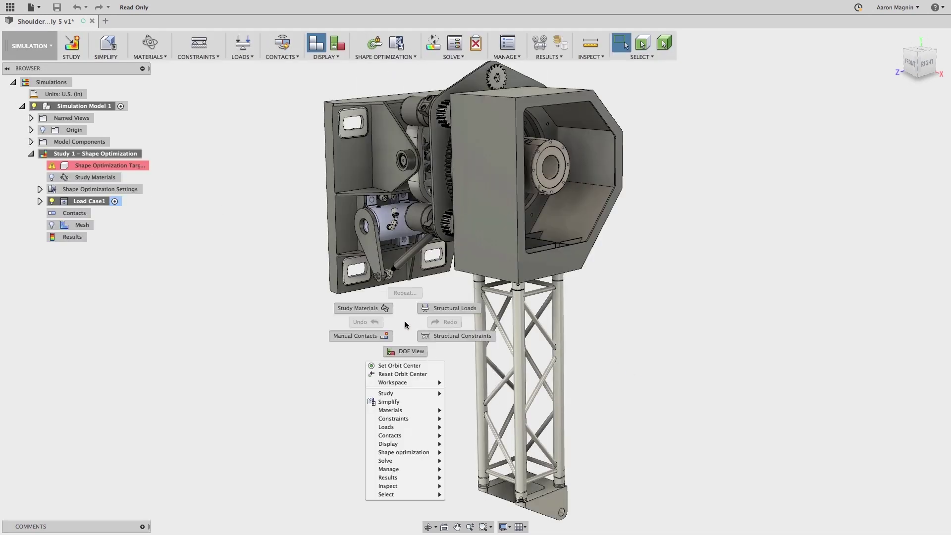
left_click(397, 402)
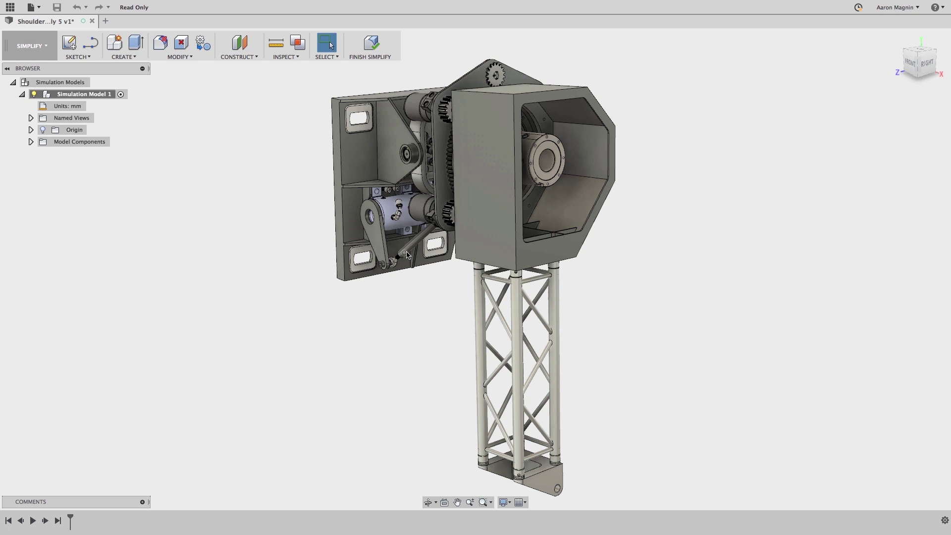
right_click(380, 246)
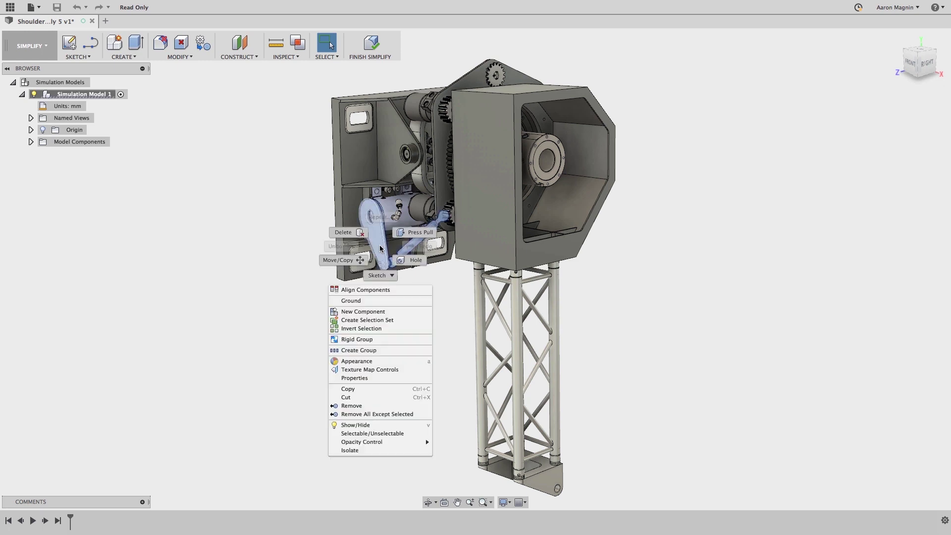
left_click(381, 414)
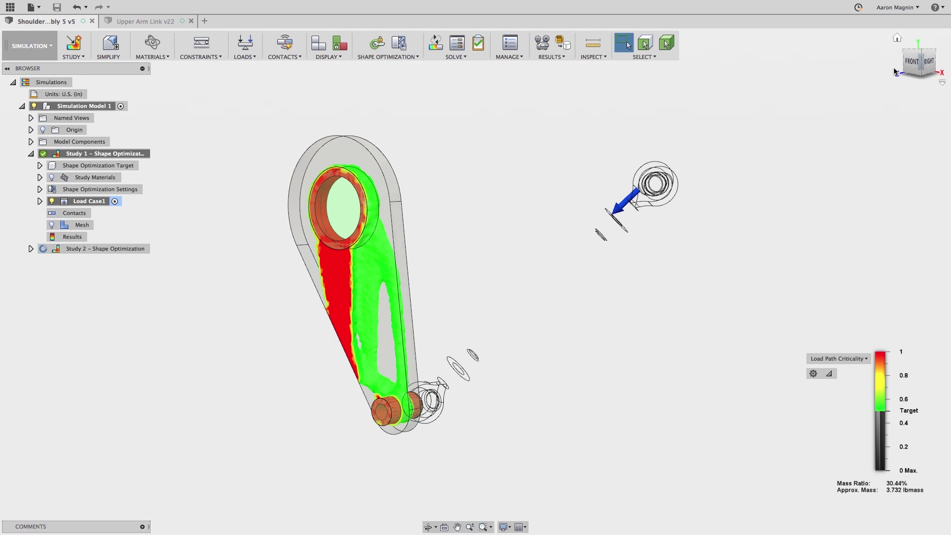
Step: Promote the shape optimization result of the crank arm, adding its mesh object to a clone of the current simulation model
left_click(913, 63)
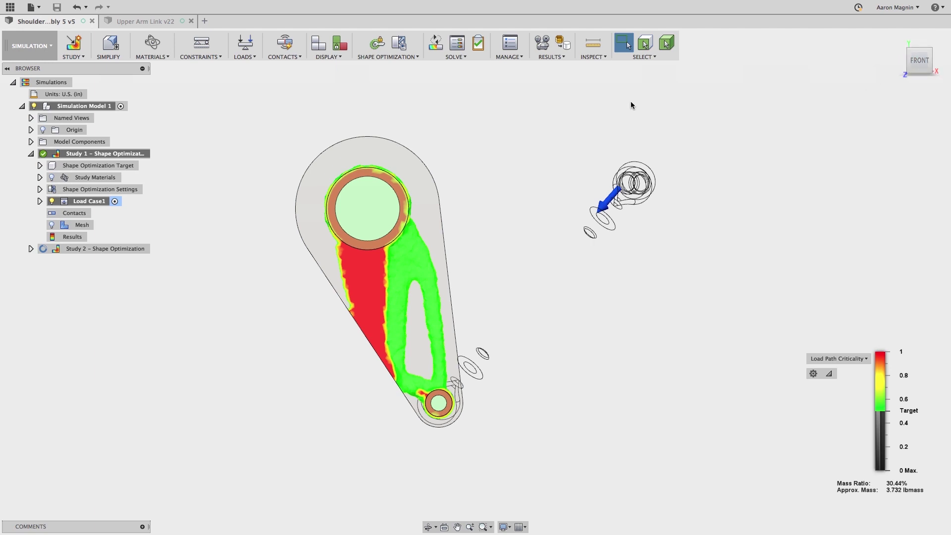
left_click(565, 47)
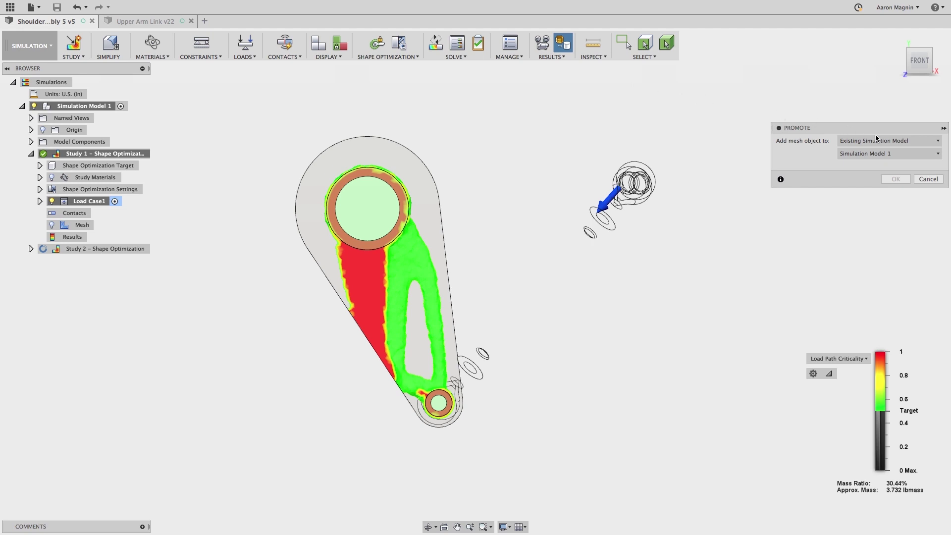
left_click(908, 144)
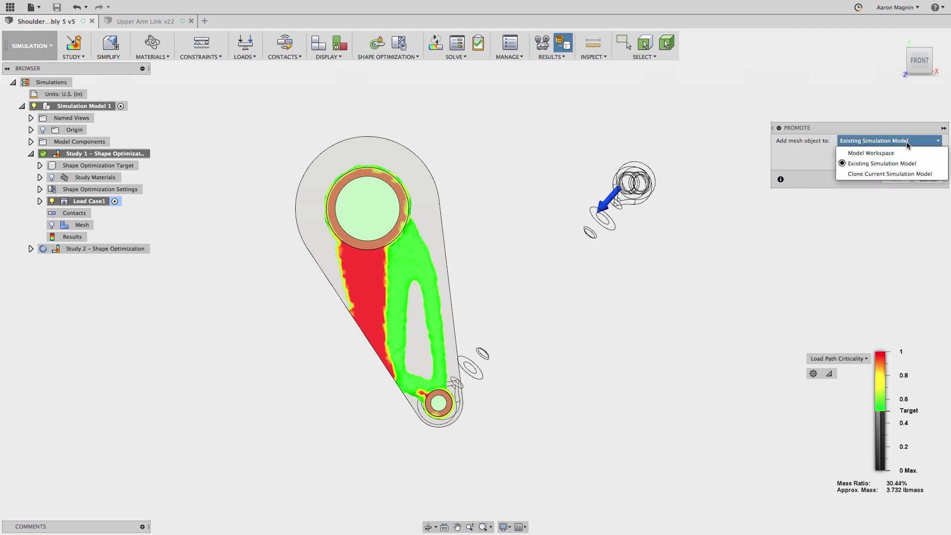
left_click(907, 174)
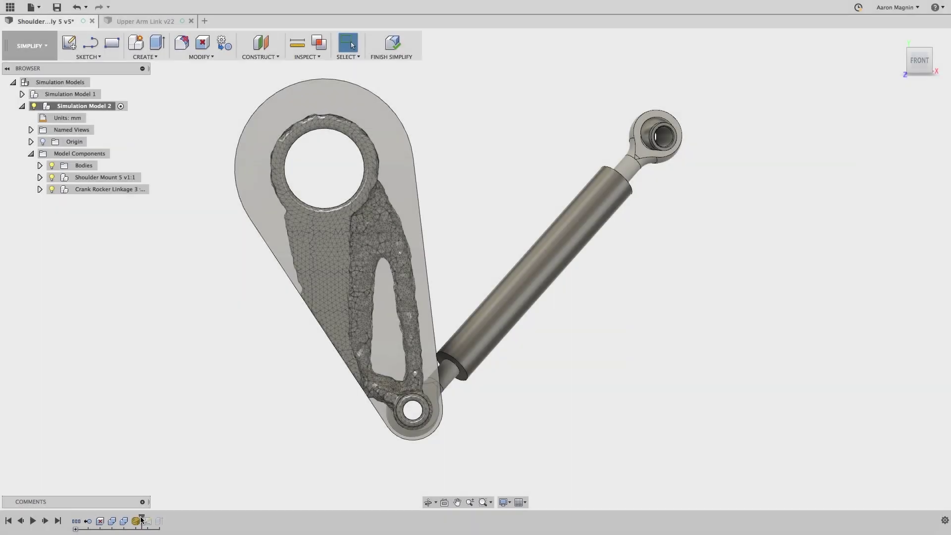
Step: Roll the timeline of Simulation Model 2 forward to its end and hide its sketches and bodies
left_click_drag(141, 518, 163, 521)
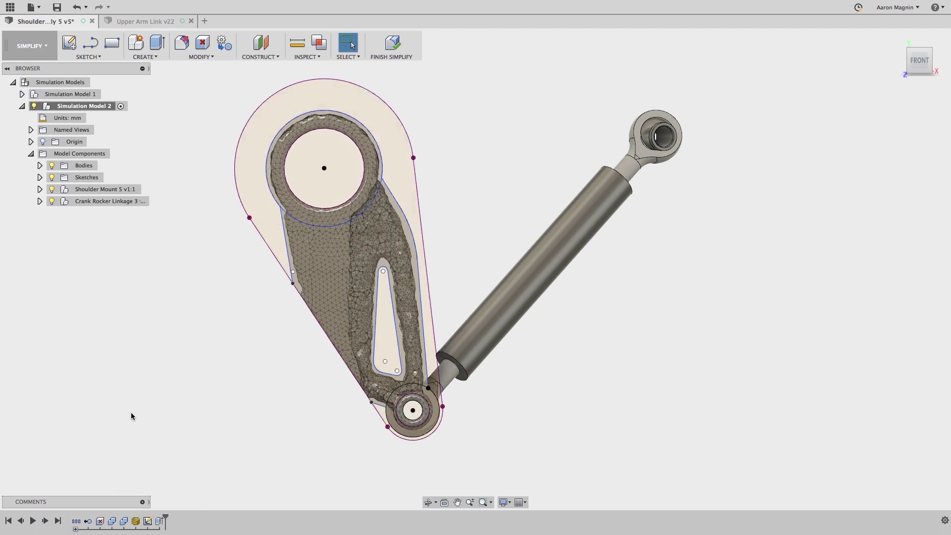
left_click(51, 177)
left_click(51, 166)
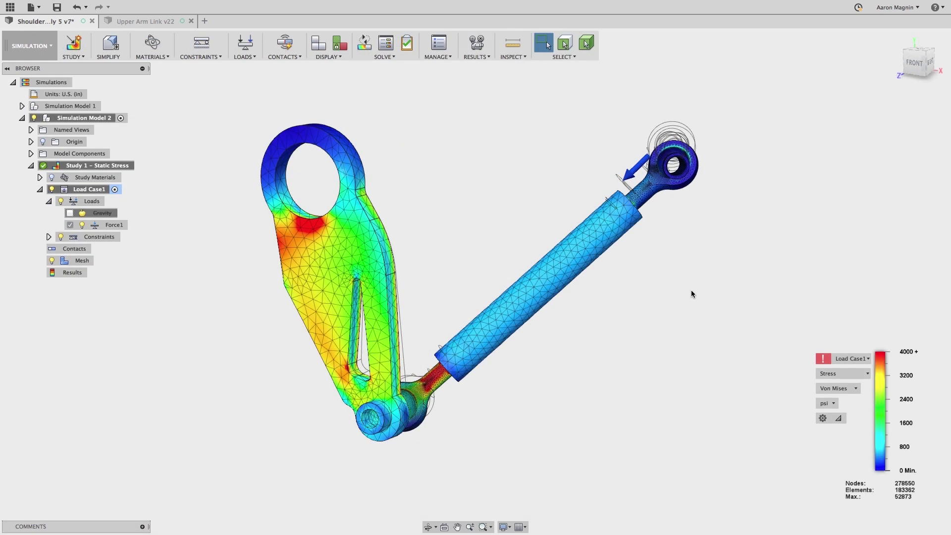
Step: Show the upper arm link's total displacement at step 26 and open its transient results plot
middle_click_drag(691, 290, 860, 278, "shift")
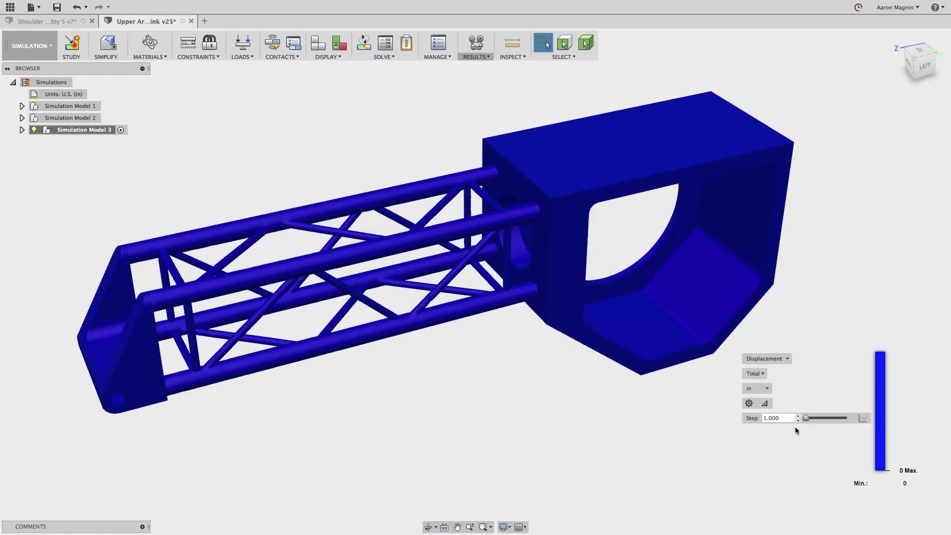
left_click_drag(808, 421, 827, 423)
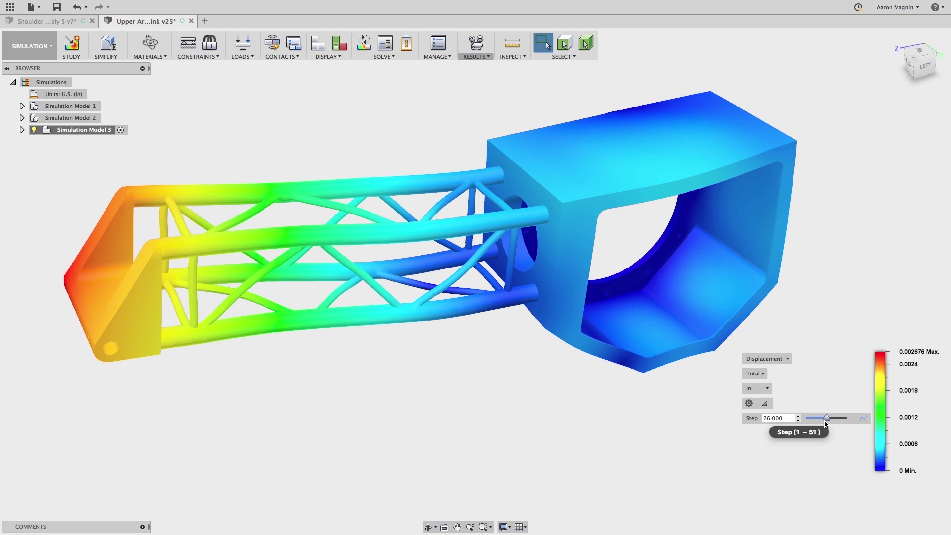
left_click(863, 419)
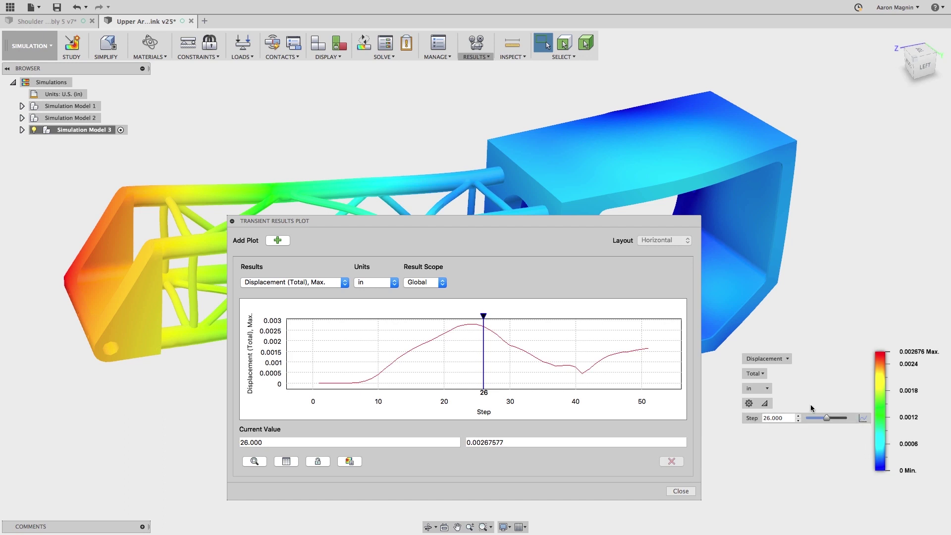
Step: Plot total displacement with the Probe result scope, placing a point probe on the truss near the arm's free end, and close the plot
left_click(443, 283)
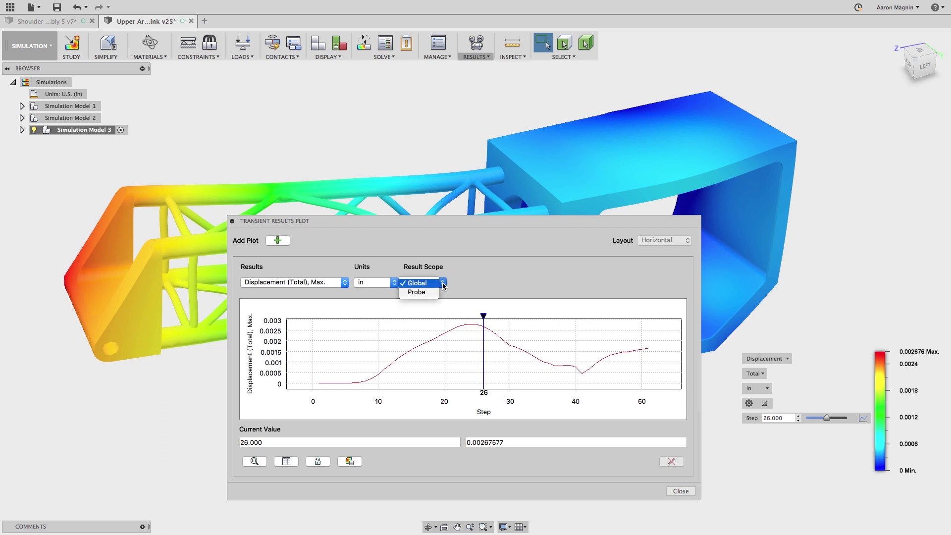
left_click(433, 293)
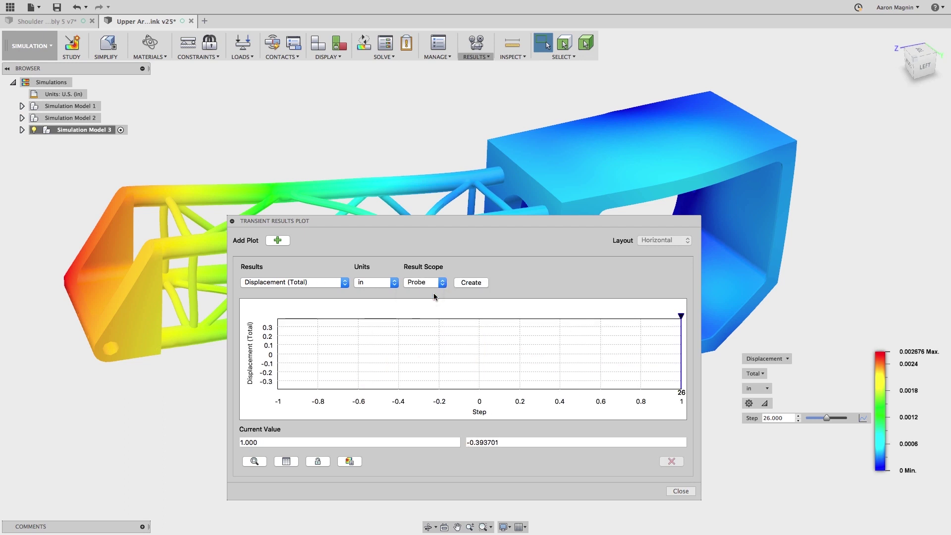
left_click(472, 283)
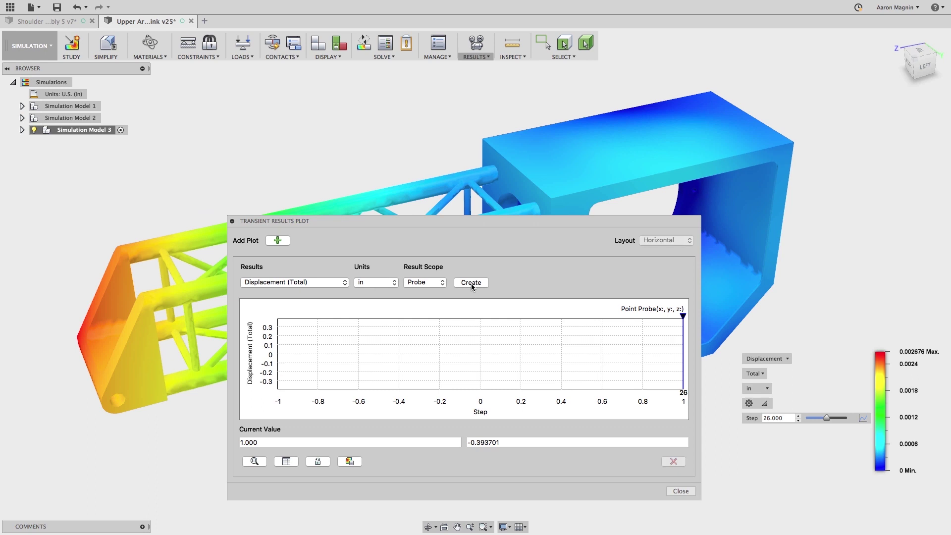
left_click(183, 345)
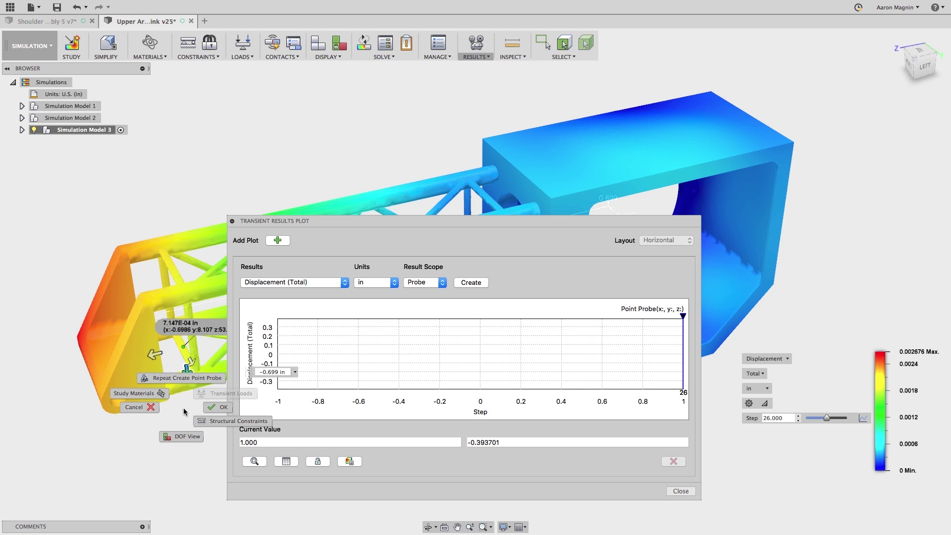
left_click(214, 413)
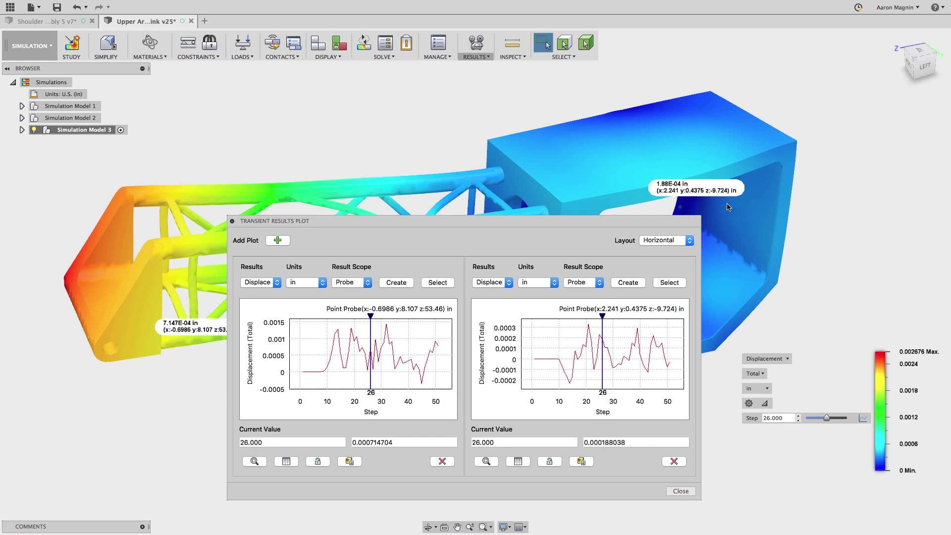
left_click(349, 462)
left_click(677, 492)
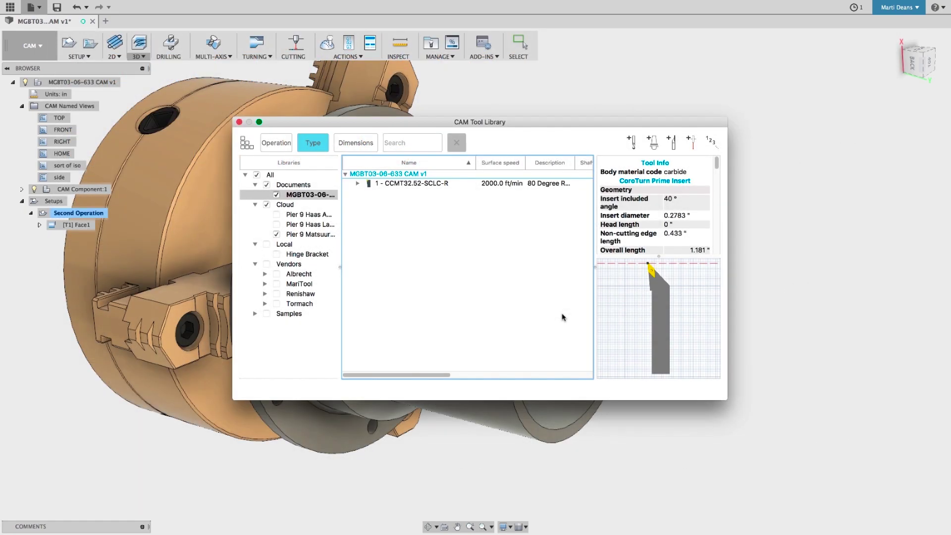
Step: Show the Comment column in the CAM tool library and place Feed per revolution ahead of it
right_click(457, 167)
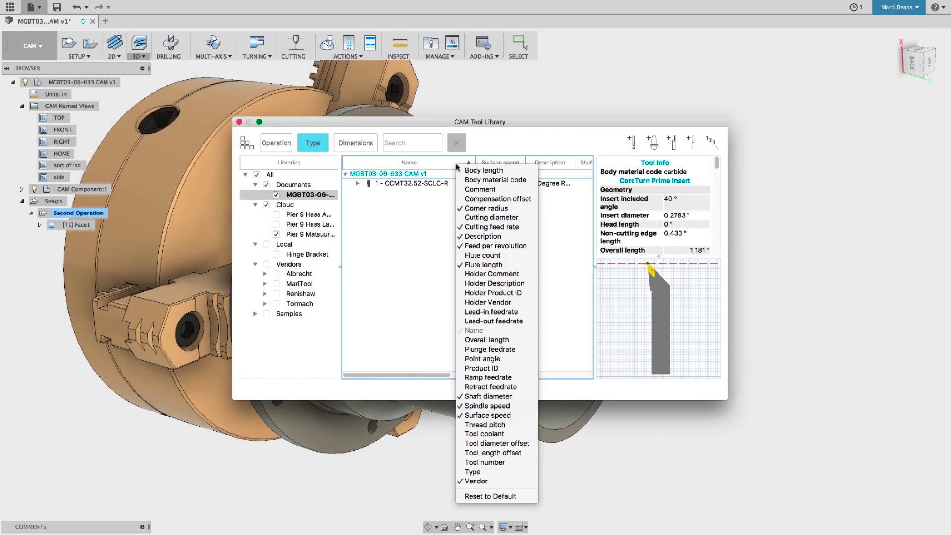
left_click(468, 190)
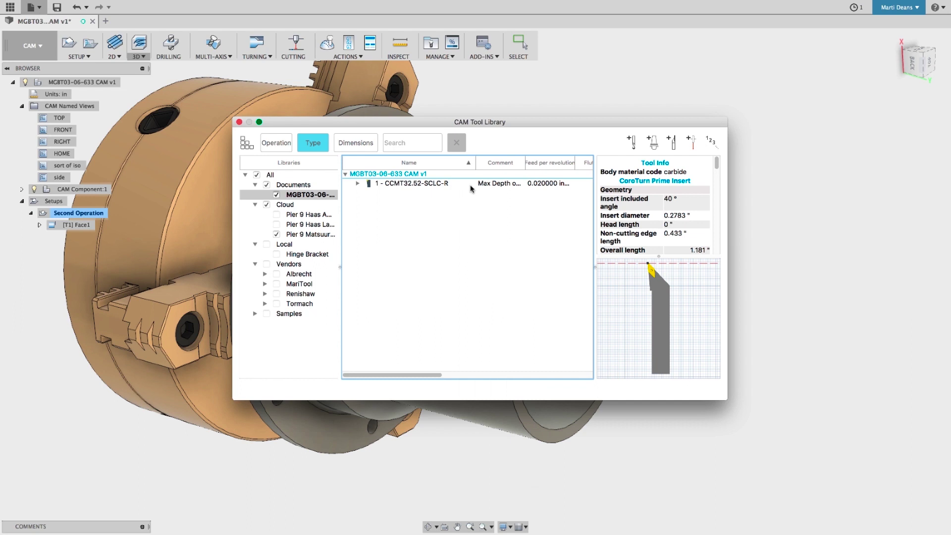
left_click_drag(548, 163, 475, 165)
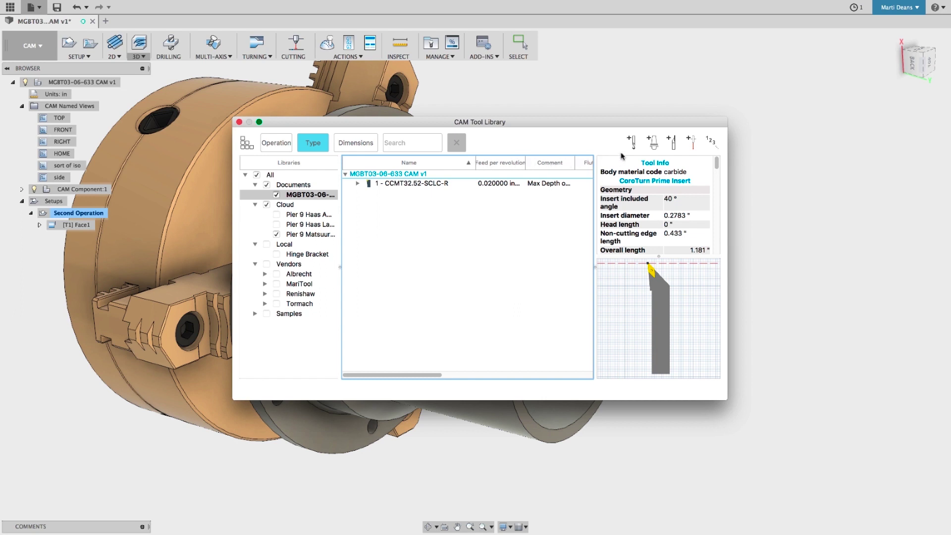
Step: Add a general turning tool with a Custom insert shape sized by inscribed circle diameter, and choose the insert's cross section
left_click(672, 145)
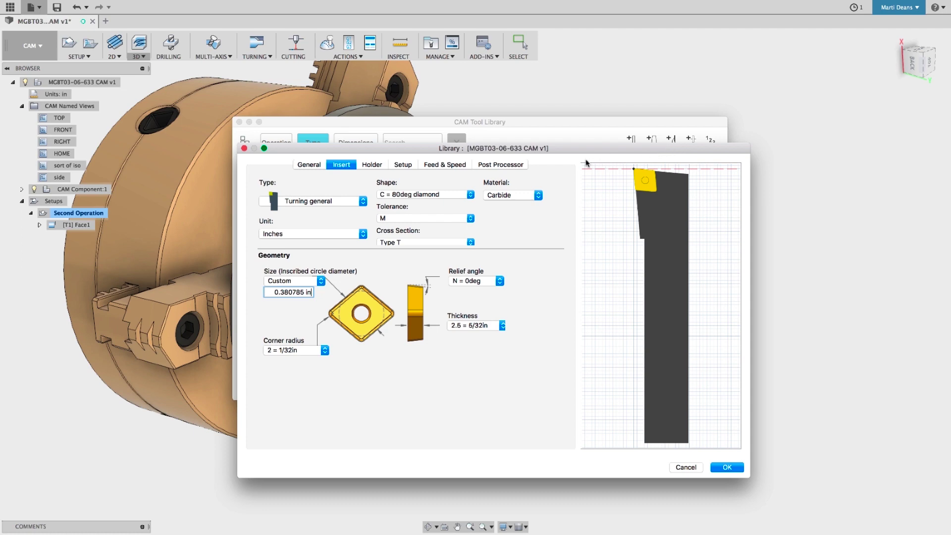
left_click(469, 195)
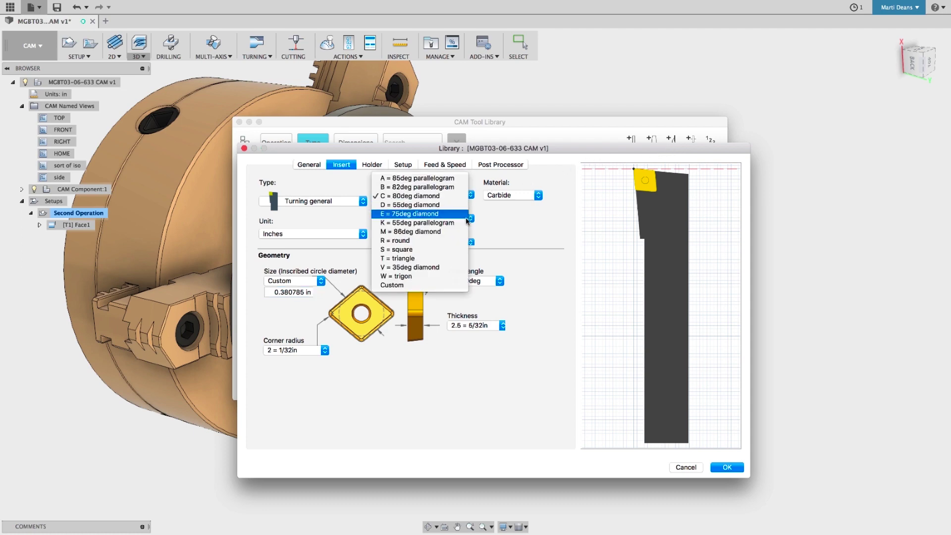
left_click(451, 290)
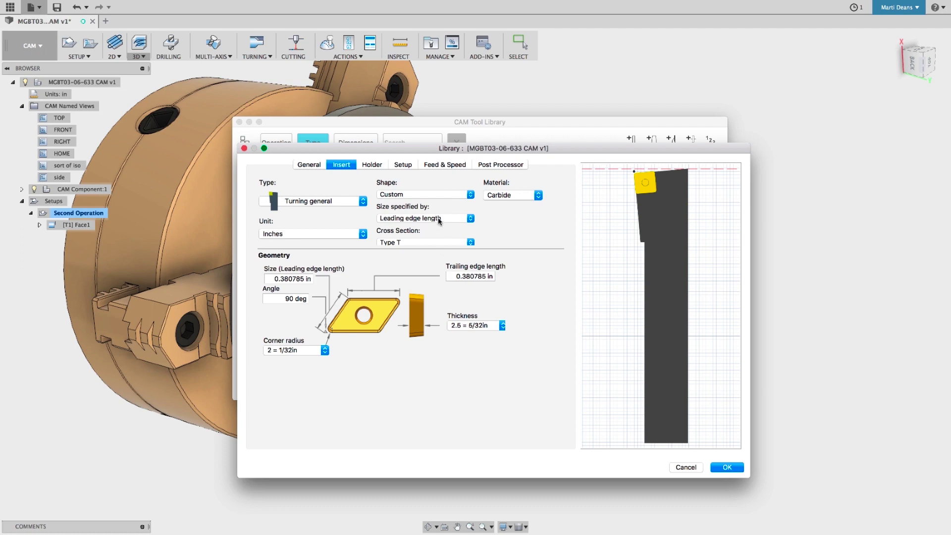
left_click(440, 219)
left_click(439, 229)
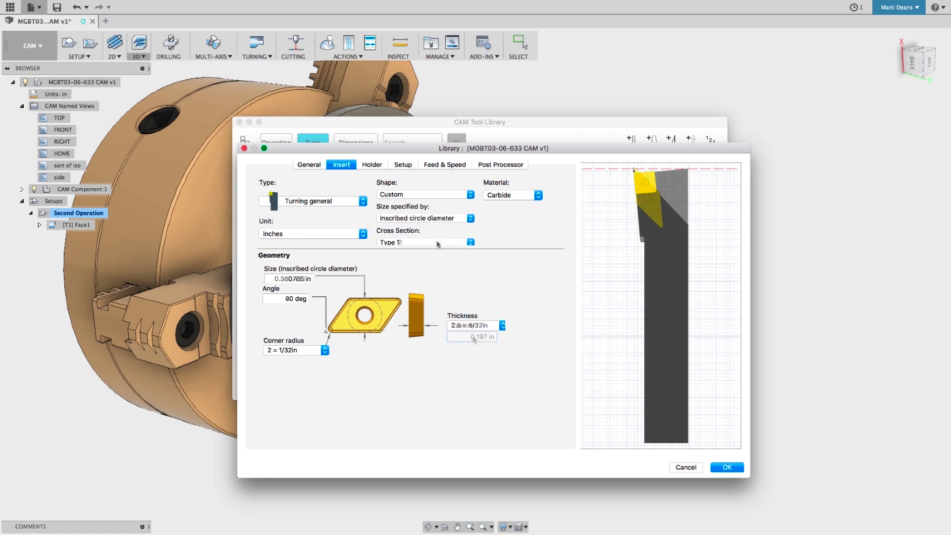
left_click(437, 242)
left_click(435, 239)
Step: Set the turning tool's holder style to Custom with a 5 deg leading and 45 deg trailing angle, and show its post processor settings
left_click(373, 165)
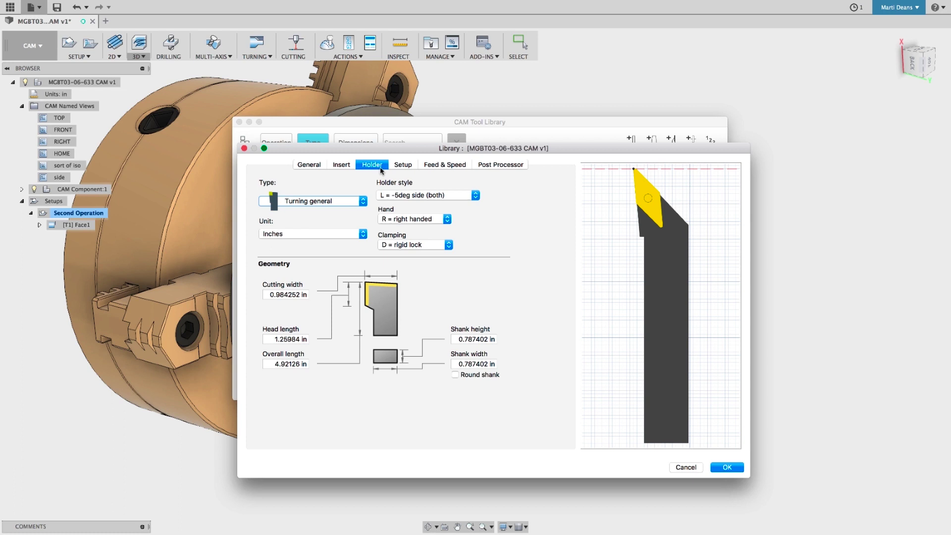
left_click(405, 195)
left_click(407, 235)
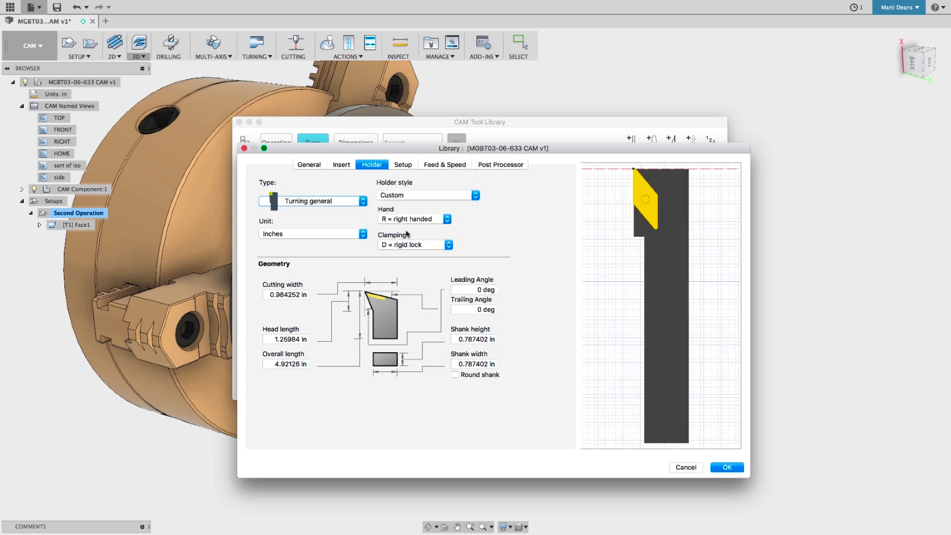
left_click(480, 291)
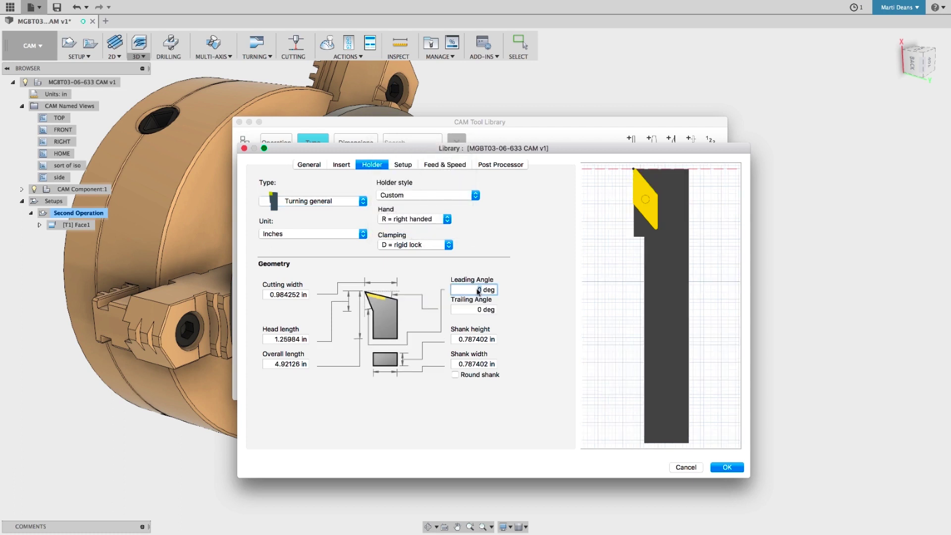
type("5")
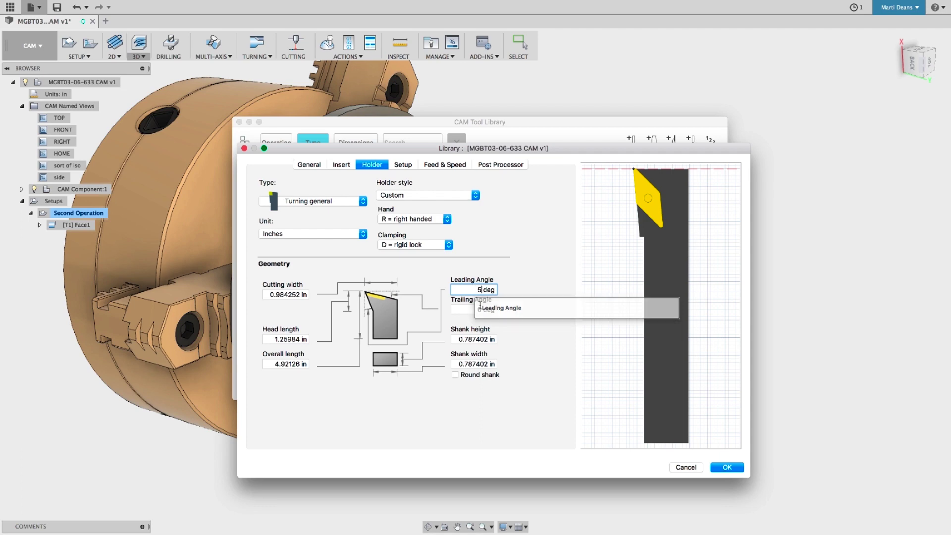
key("Tab")
type("45")
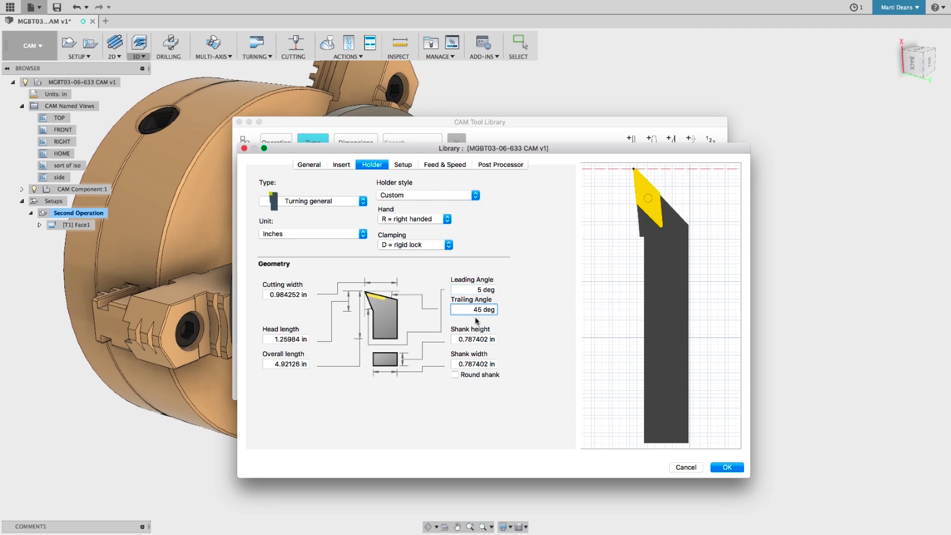
left_click(489, 165)
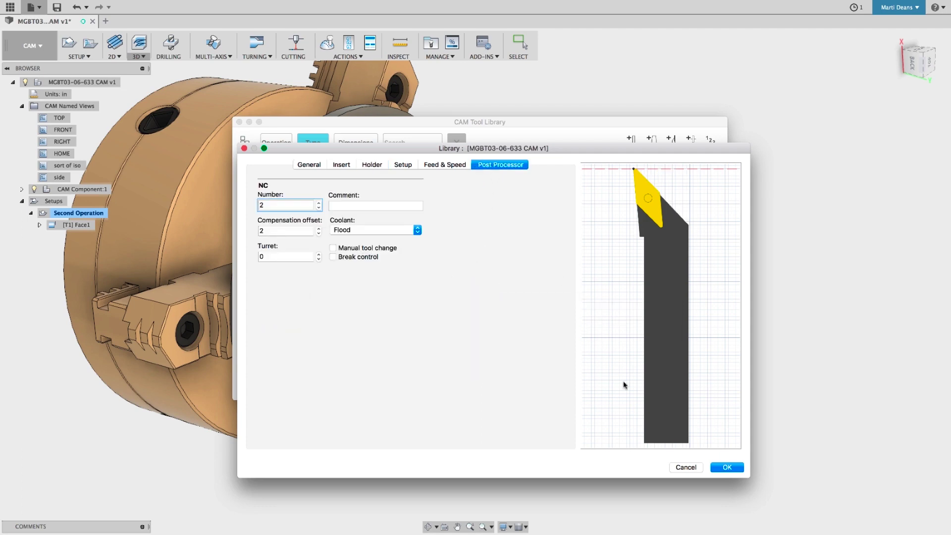
Step: Save the custom turning tool and assign it to a new turning Profile operation in the Second Operation setup
left_click(724, 467)
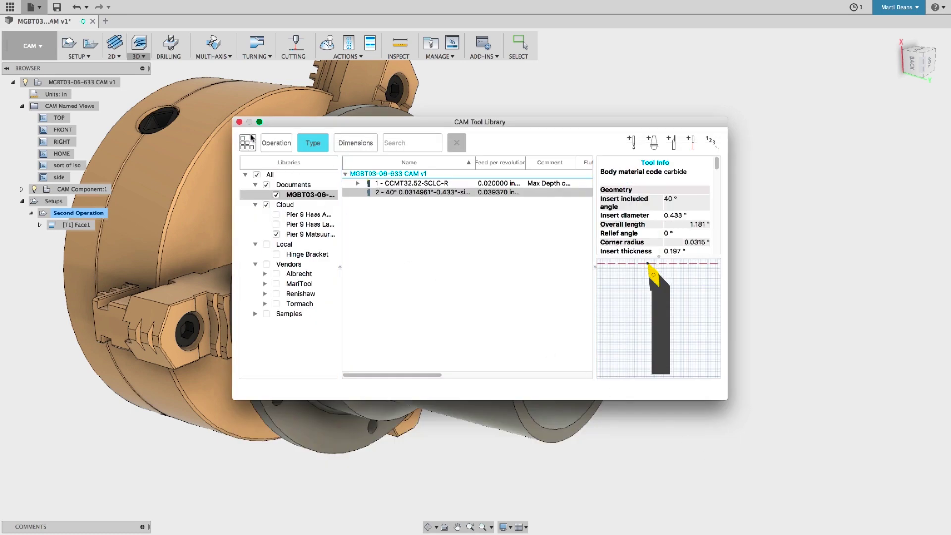
left_click(239, 123)
left_click(252, 44)
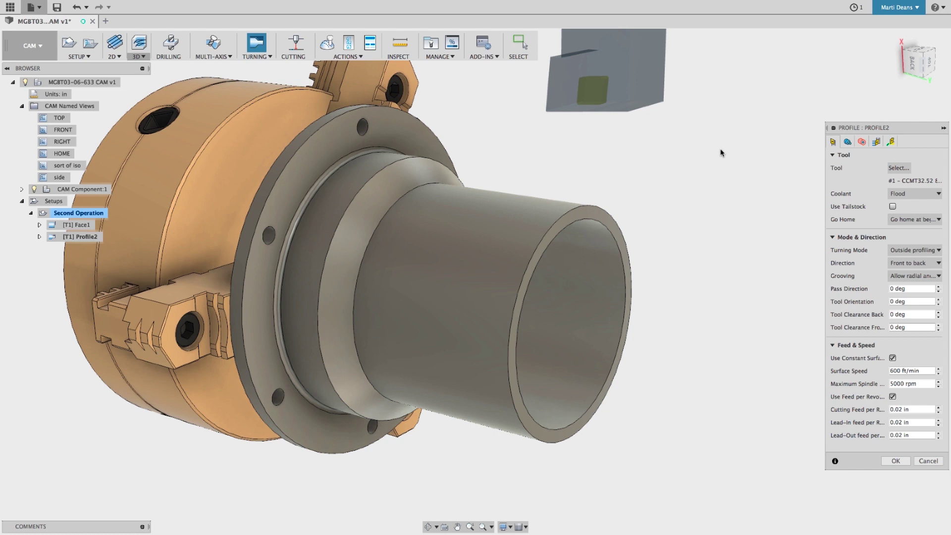
left_click(894, 168)
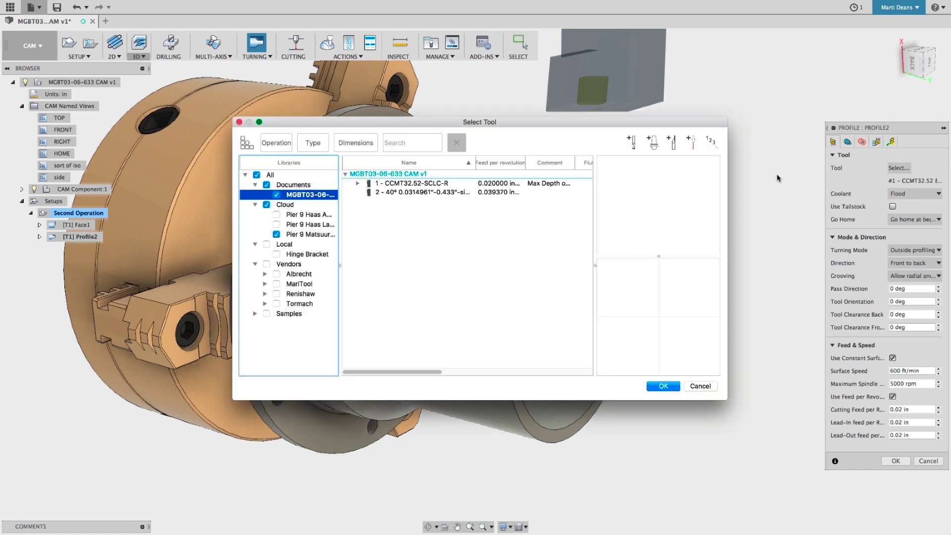
left_click(464, 192)
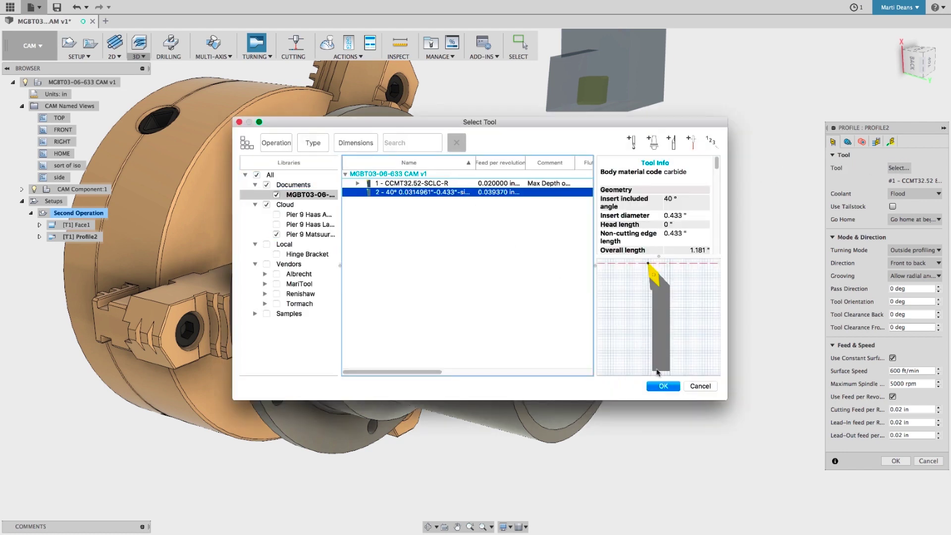
left_click(663, 386)
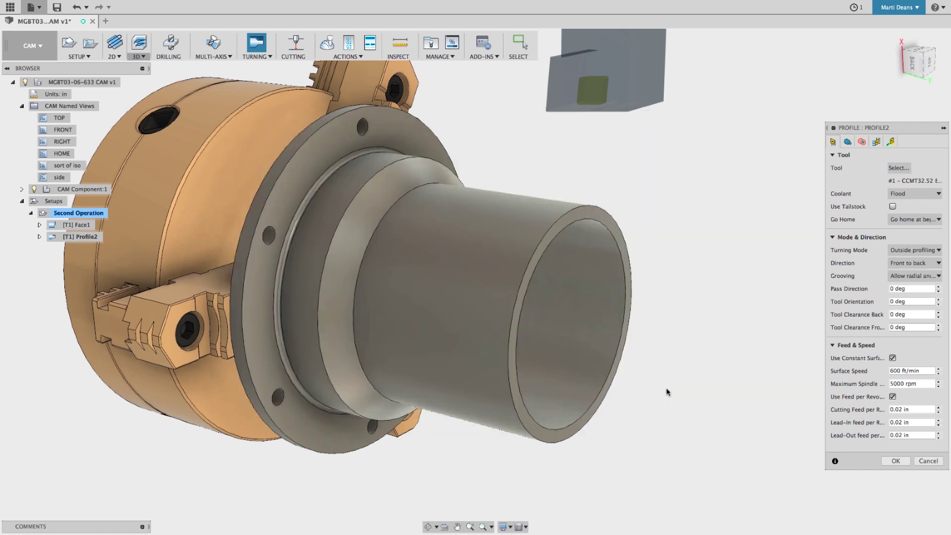
Step: Set the profile direction to Back to front, and enable back cutting with a 0.05 in radius and pecking for the roughing passes
left_click(901, 264)
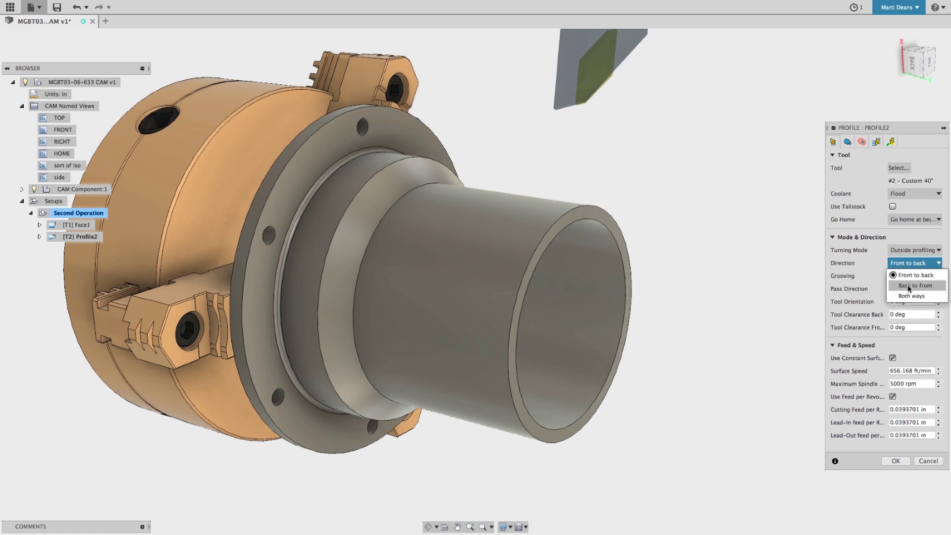
left_click(909, 286)
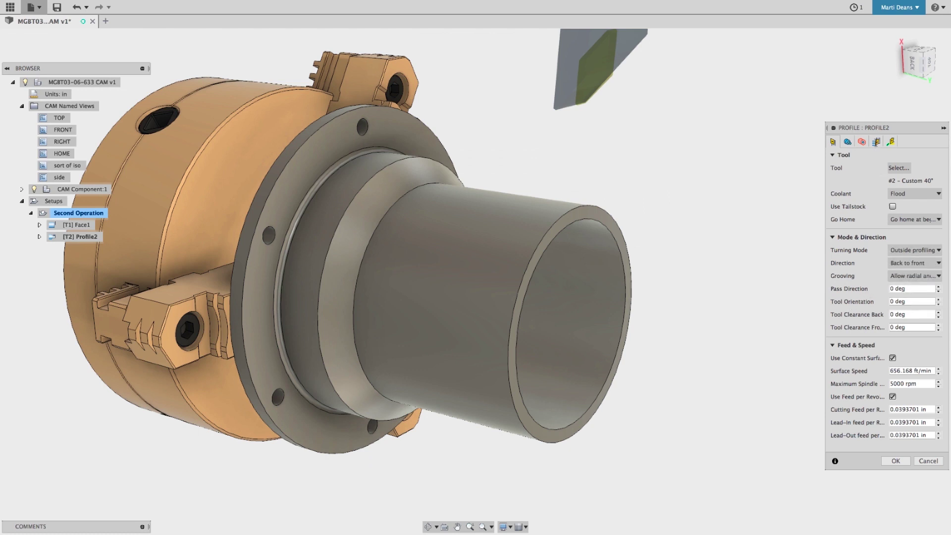
left_click(876, 142)
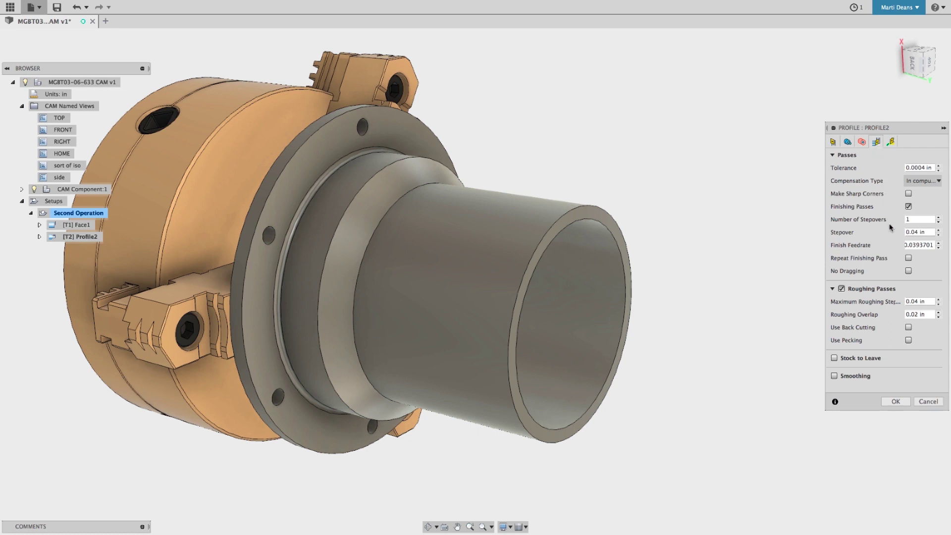
left_click(909, 327)
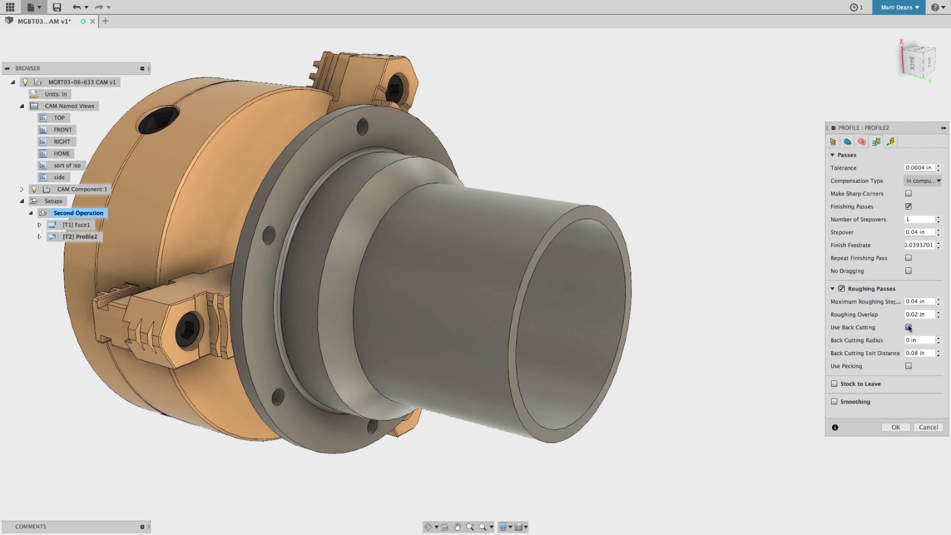
left_click(903, 340)
left_click(909, 366)
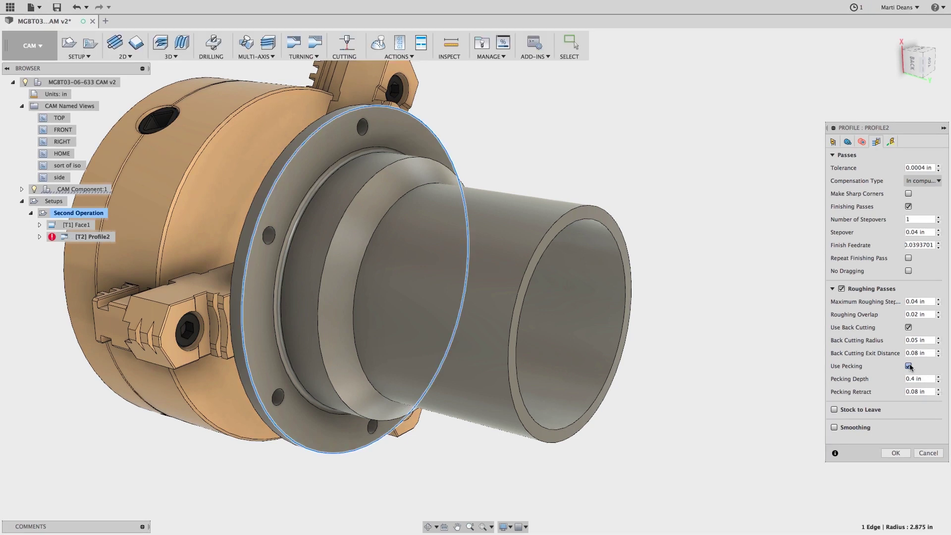
left_click(895, 453)
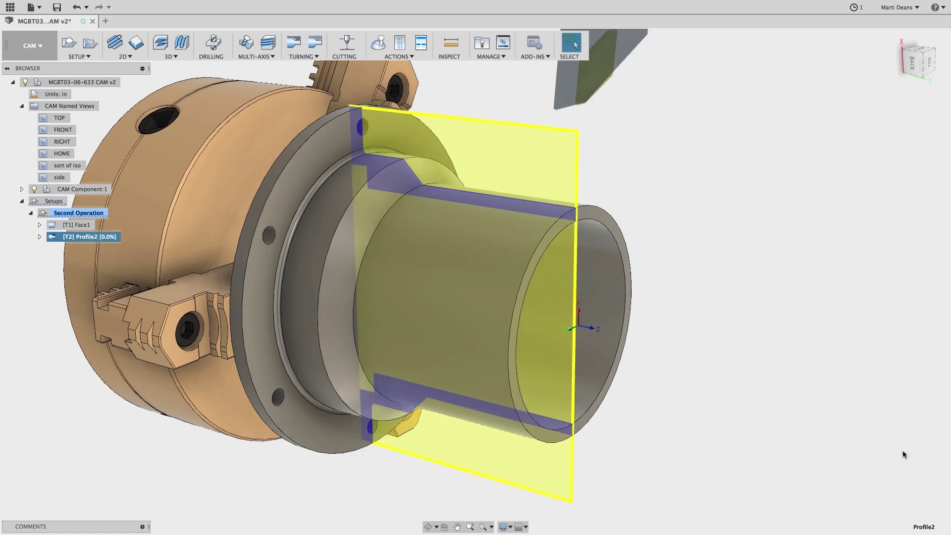
Step: Simulate the turning profile toolpath and control its playback
left_click(378, 43)
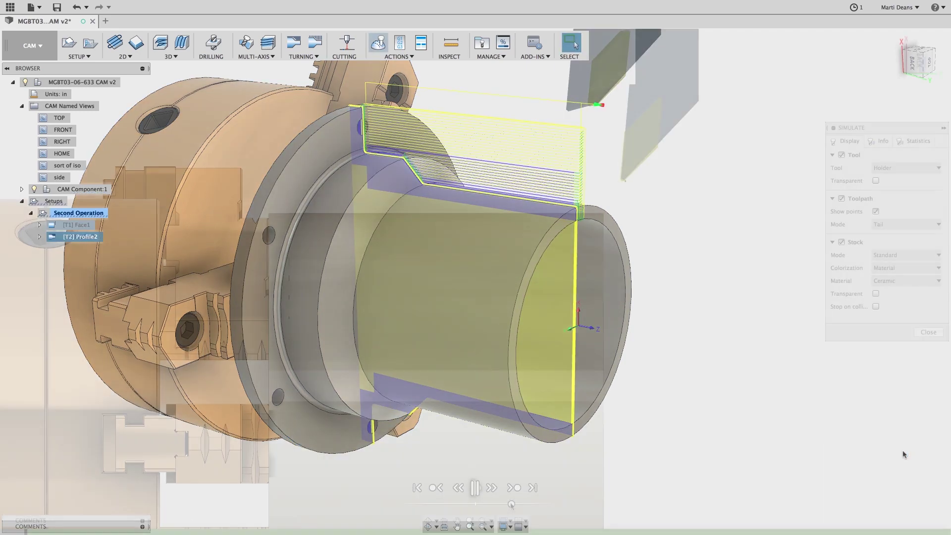
left_click(475, 488)
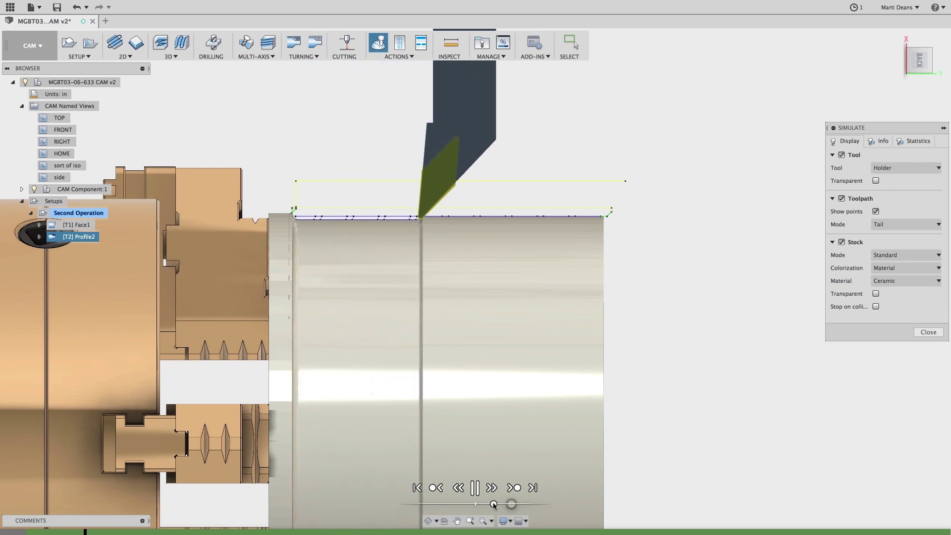
Step: Add a probing operation to Left CounterBore, orienting its Z axis to the housing's side face and choosing the counterbore as the probe surface
left_click(84, 56)
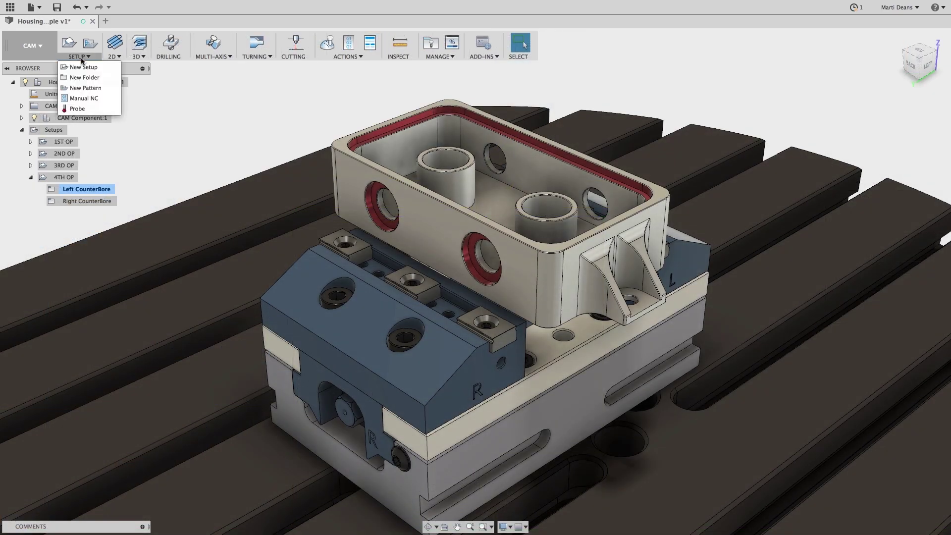
left_click(74, 110)
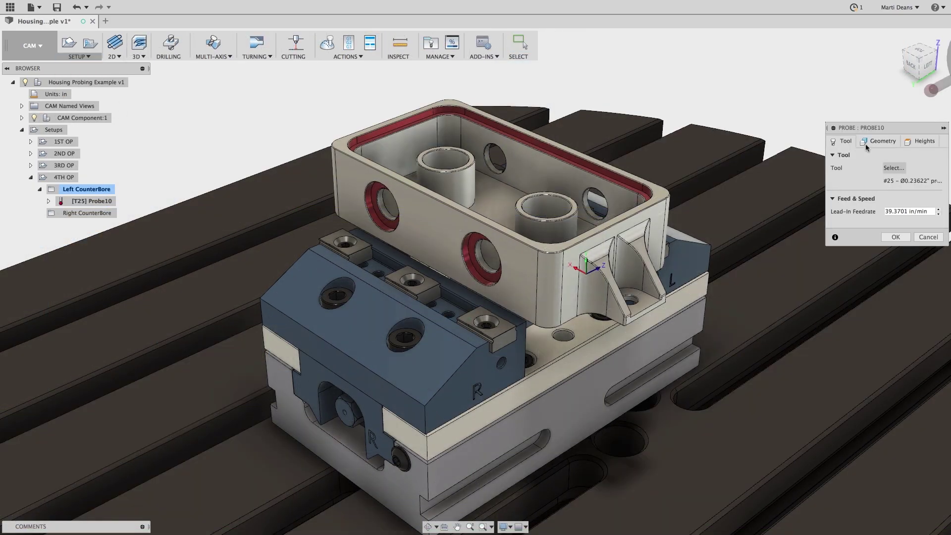
left_click(879, 141)
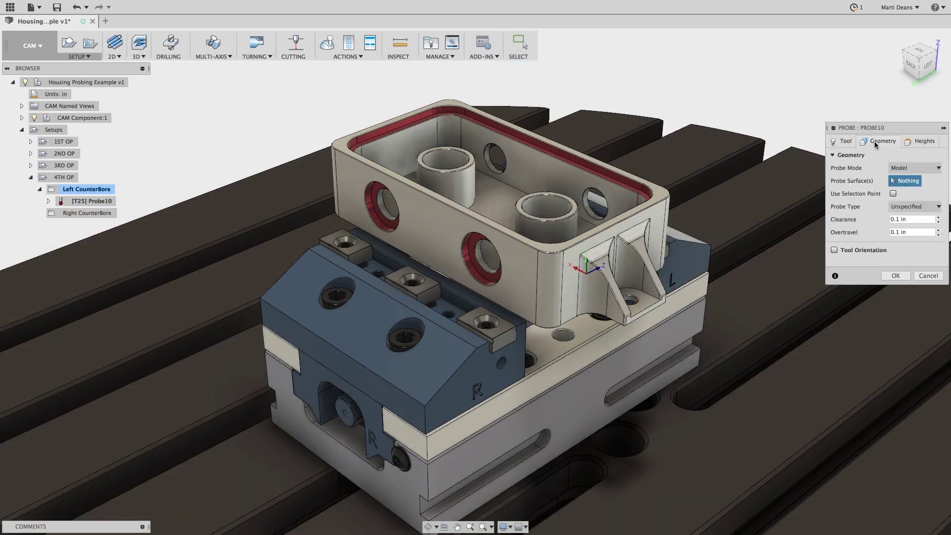
left_click(835, 251)
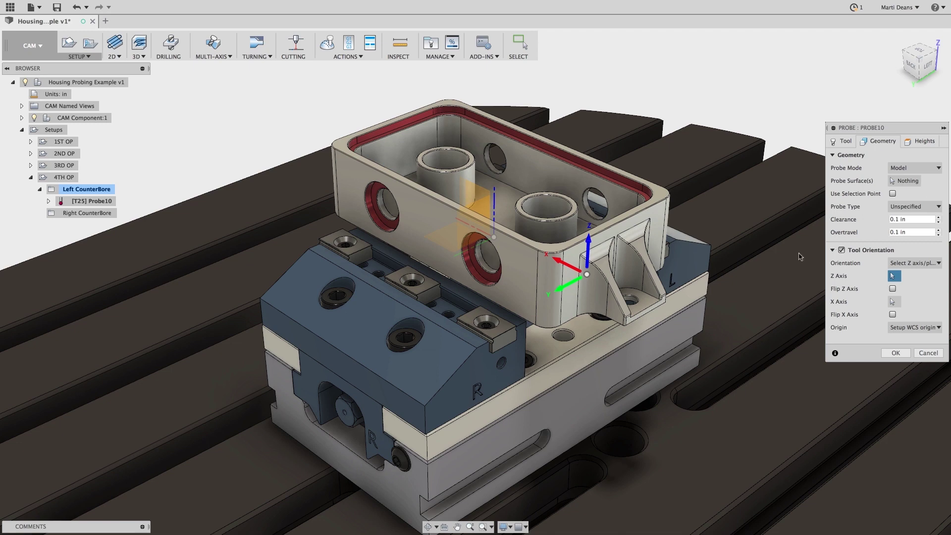
left_click(509, 263)
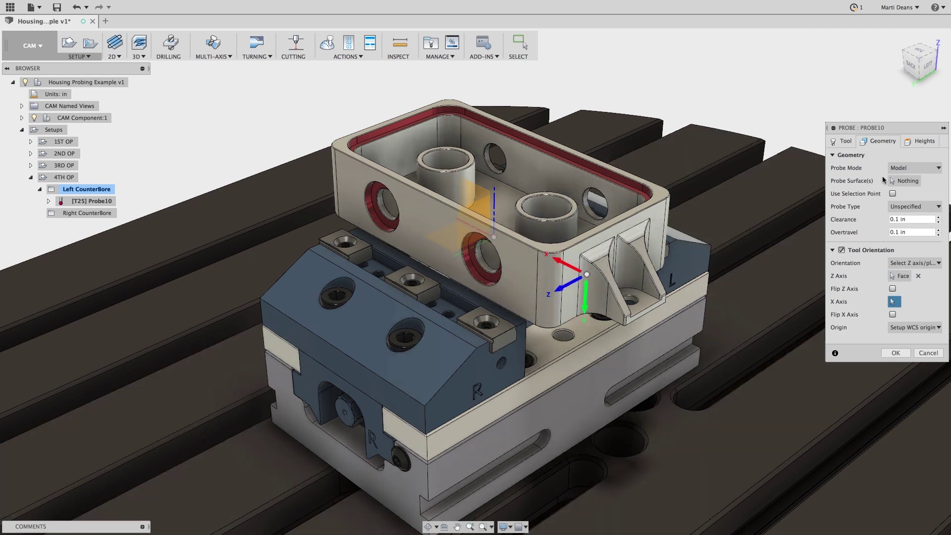
left_click(893, 181)
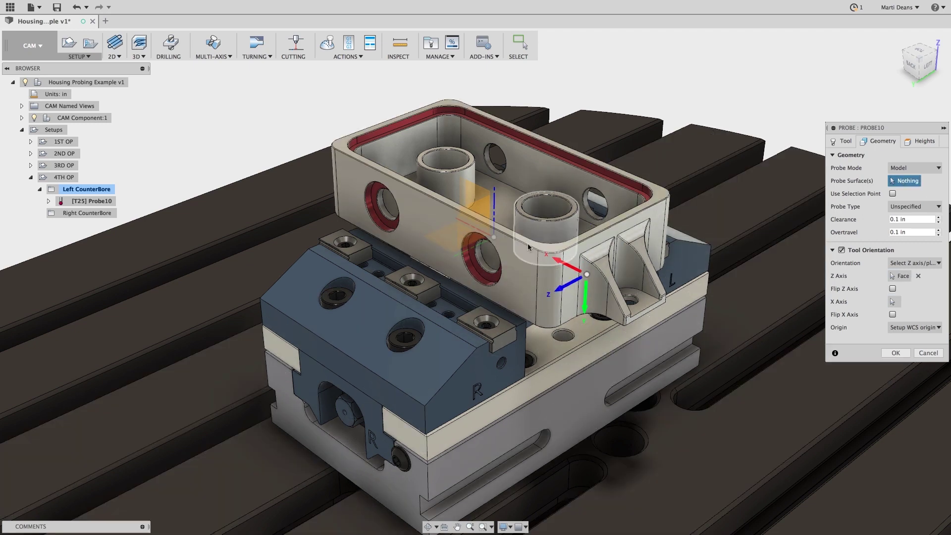
left_click(484, 259)
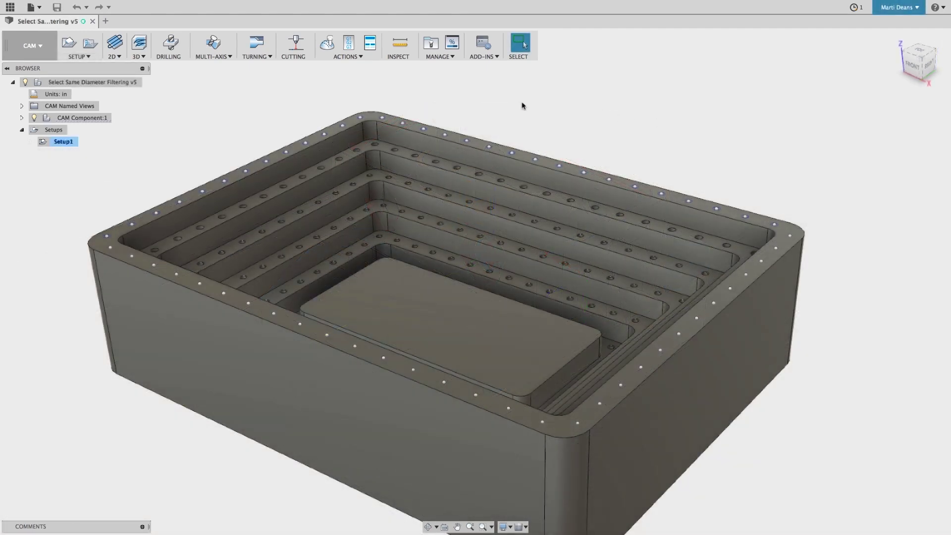
Step: Add a drilling operation to Setup1 using tool #24, the 3/8 in 90° tool
left_click(180, 46)
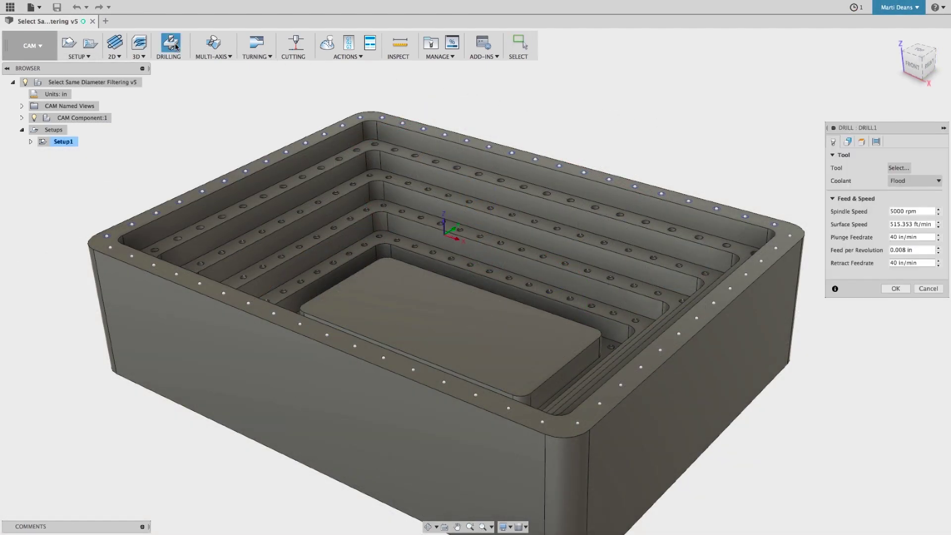
left_click(897, 168)
left_click(543, 205)
left_click(660, 389)
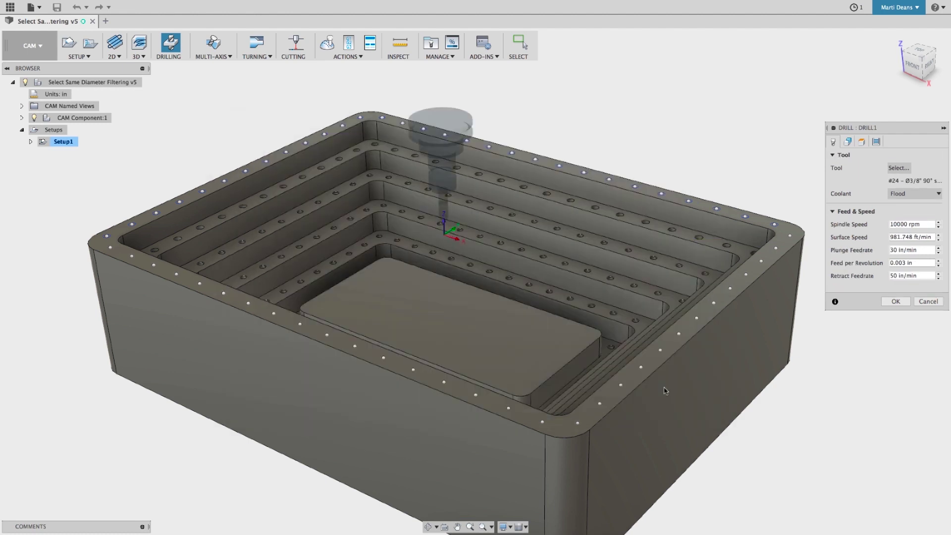
Step: Choose the drill holes by Diameter range from 0.2 to 0.375 in, contained between two edge chains around the stepped ledges
left_click(848, 142)
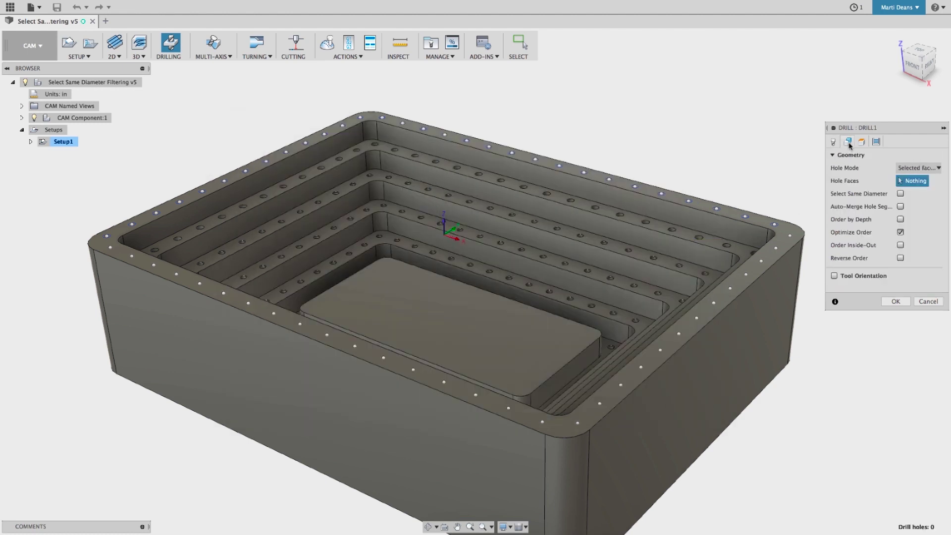
left_click(938, 168)
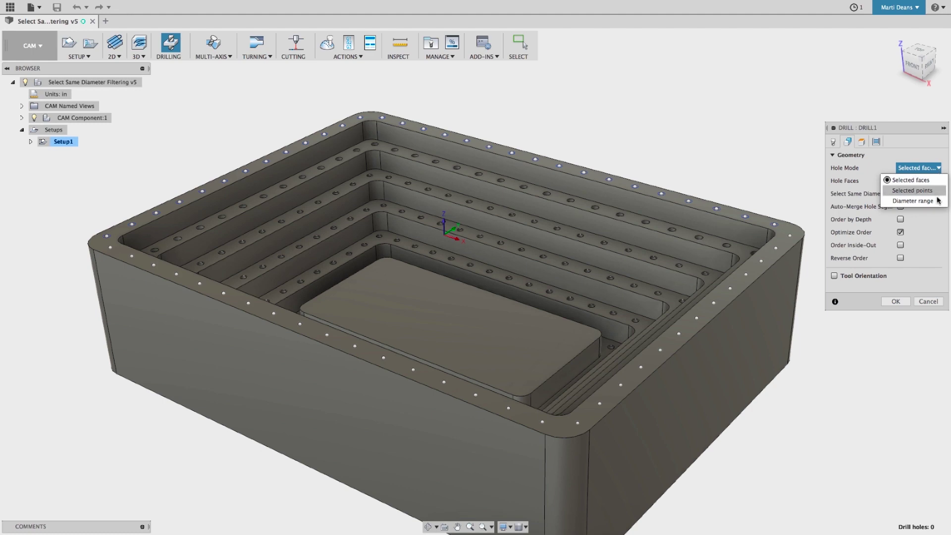
left_click(913, 201)
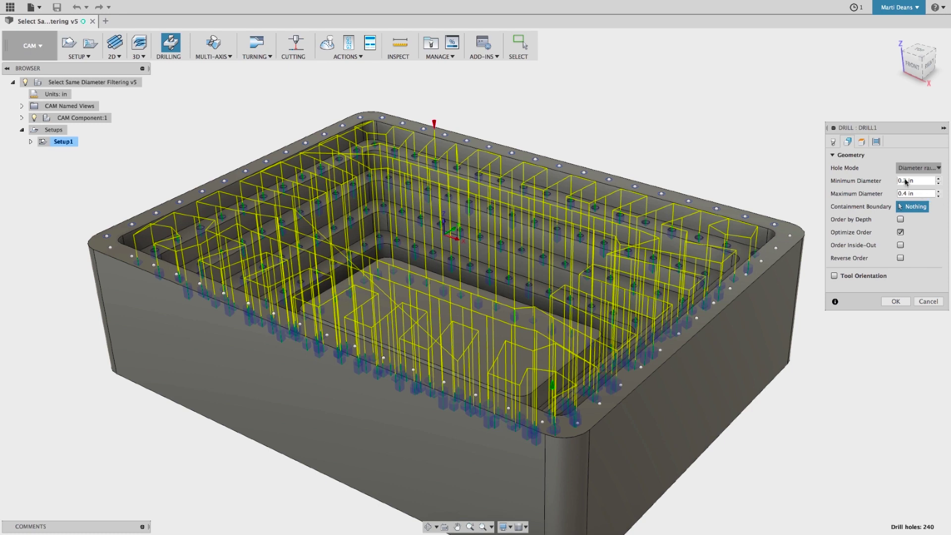
left_click(908, 194)
left_click(707, 235)
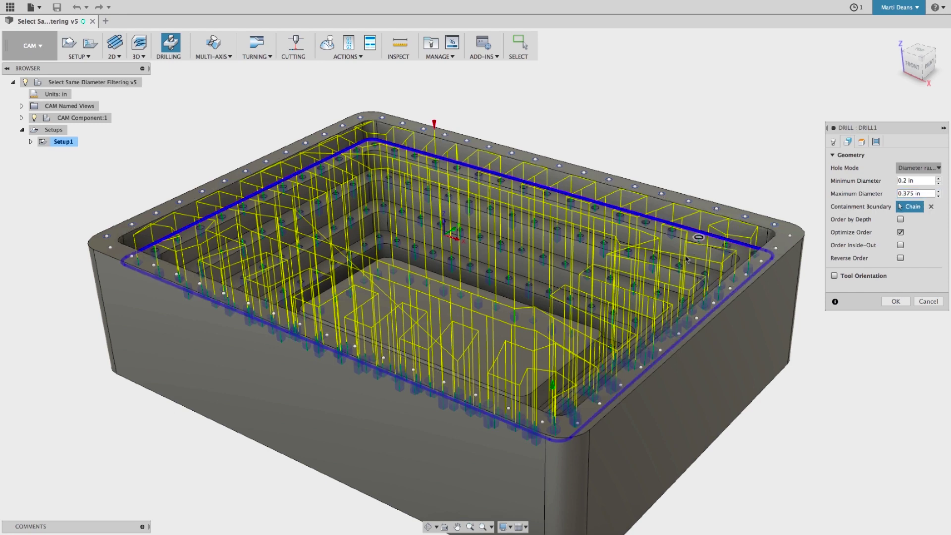
left_click(660, 287)
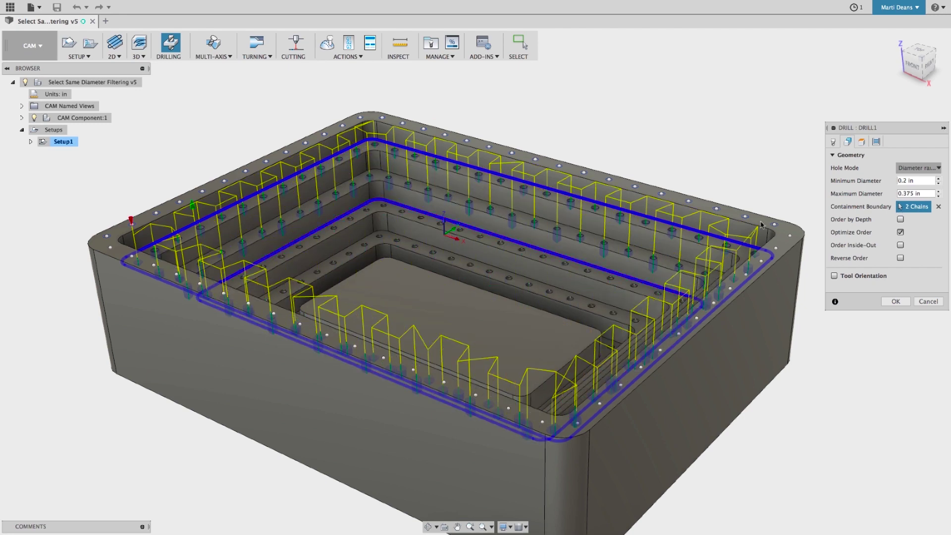
key("Return")
Step: Add another drilling operation to Setup1 with the same spot drill, using Selected points as the hole mode
right_click(756, 140)
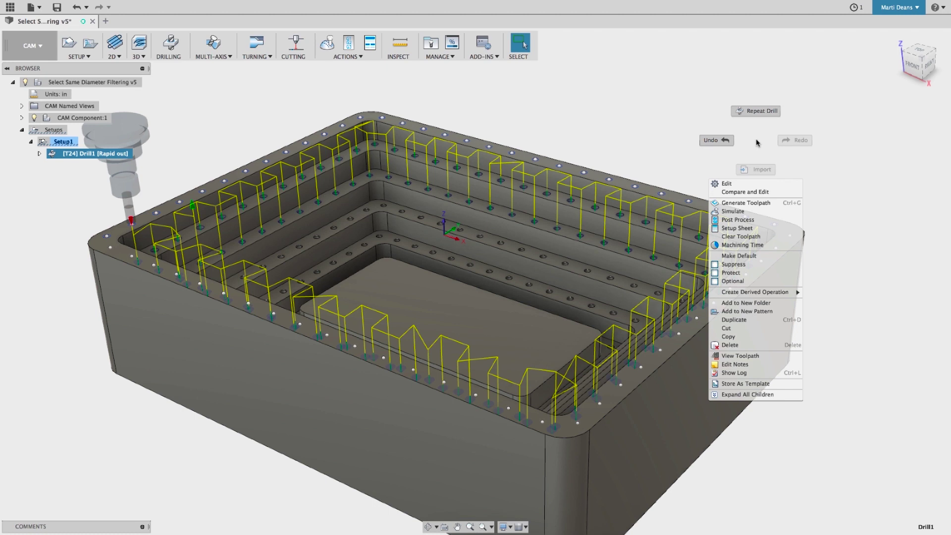
left_click(757, 116)
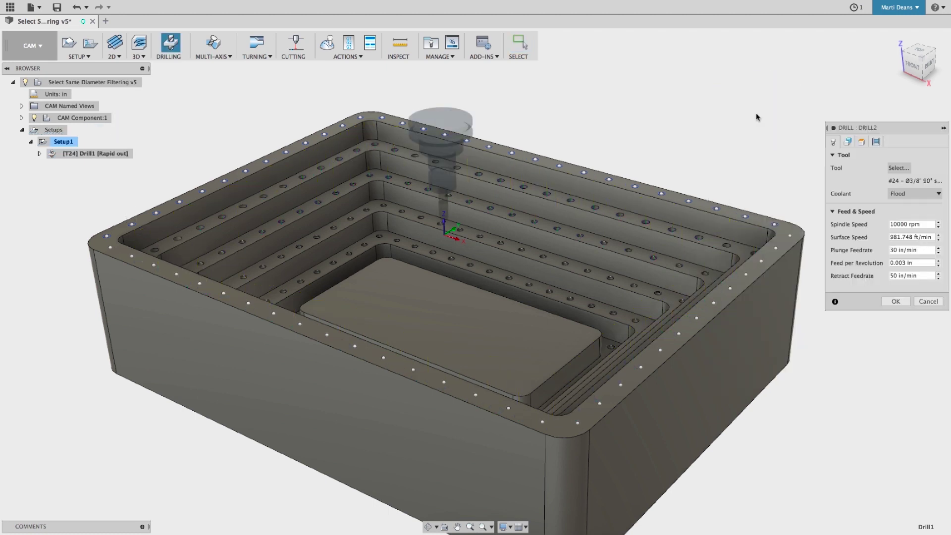
left_click(847, 142)
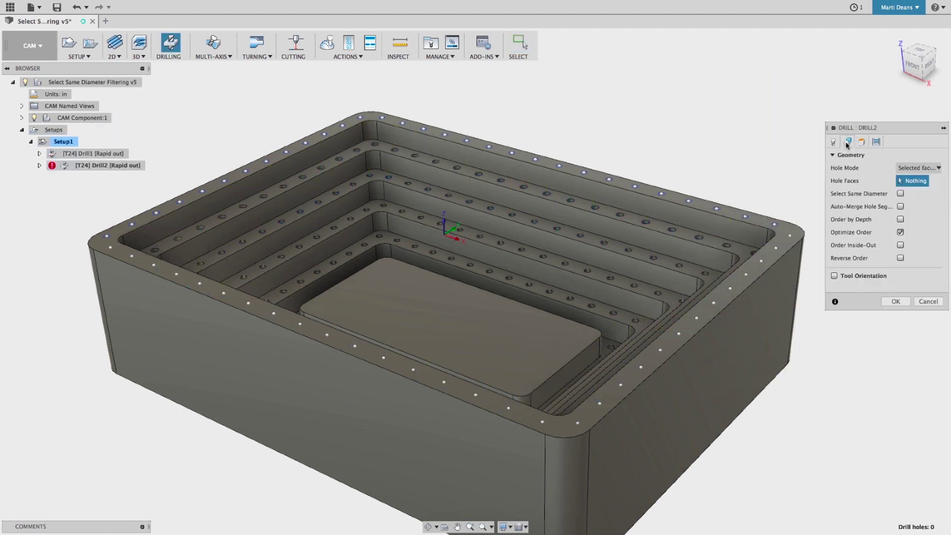
left_click(919, 168)
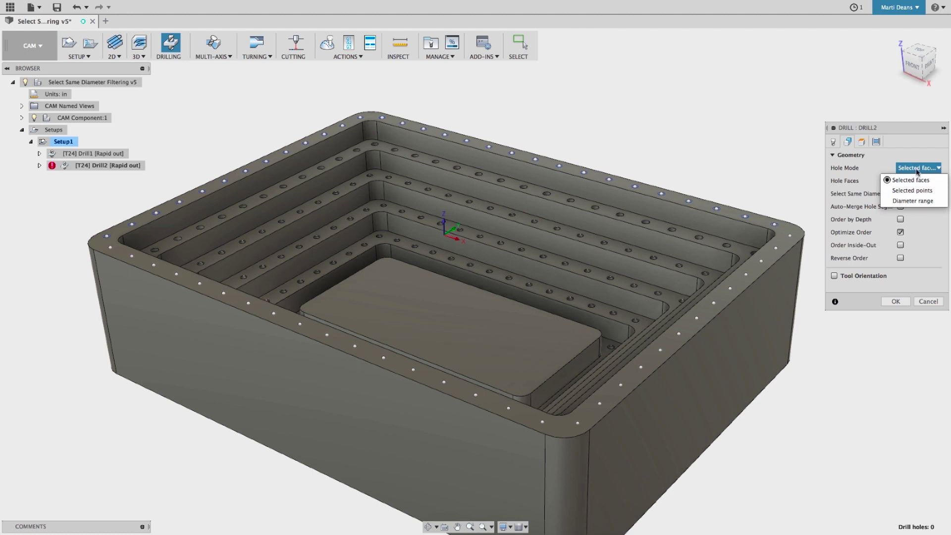
left_click(920, 195)
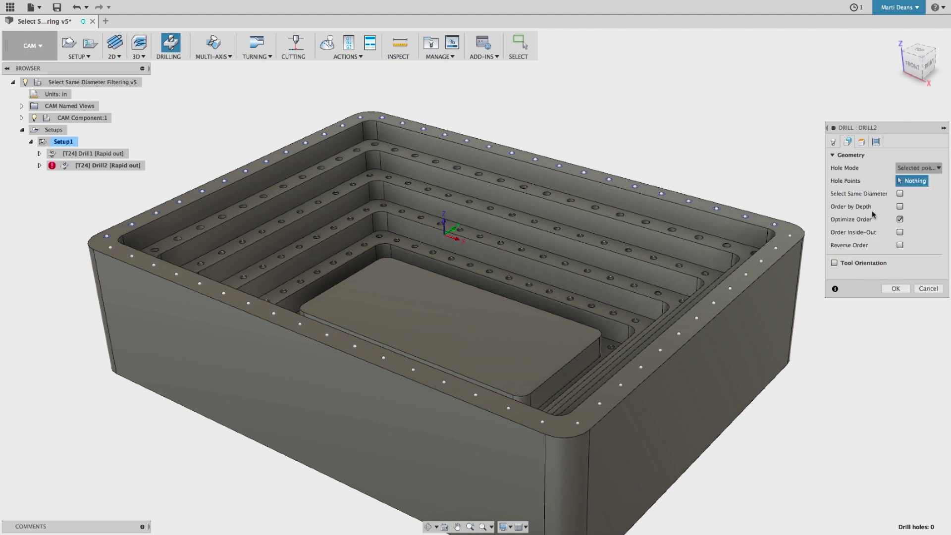
Step: Pick two hole points near a corner of the top rim, include all points of the same diameter, and accept the operation
left_click(792, 236)
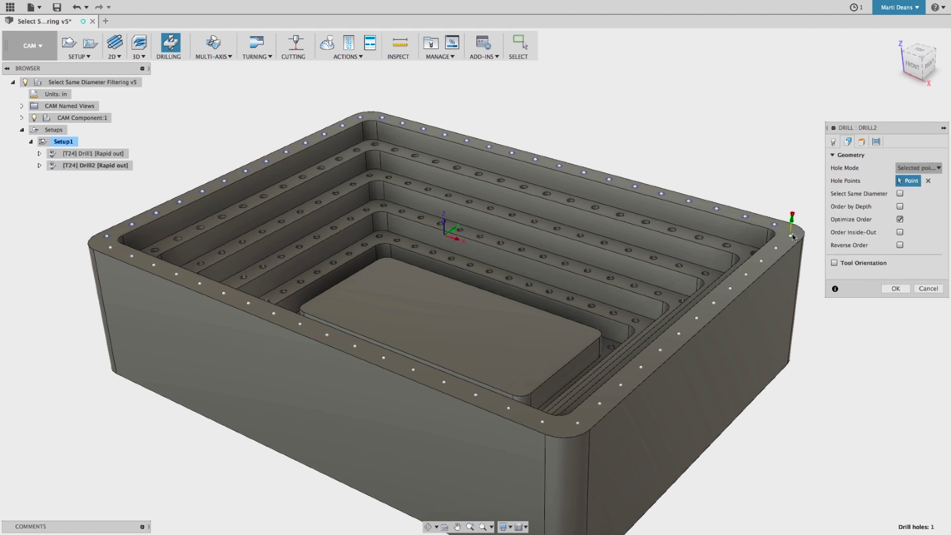
left_click(900, 194)
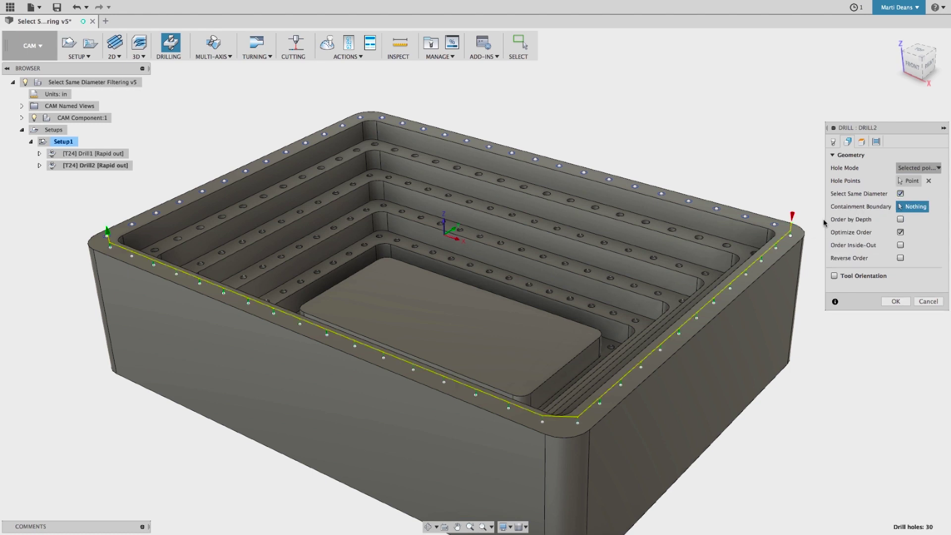
left_click(781, 229)
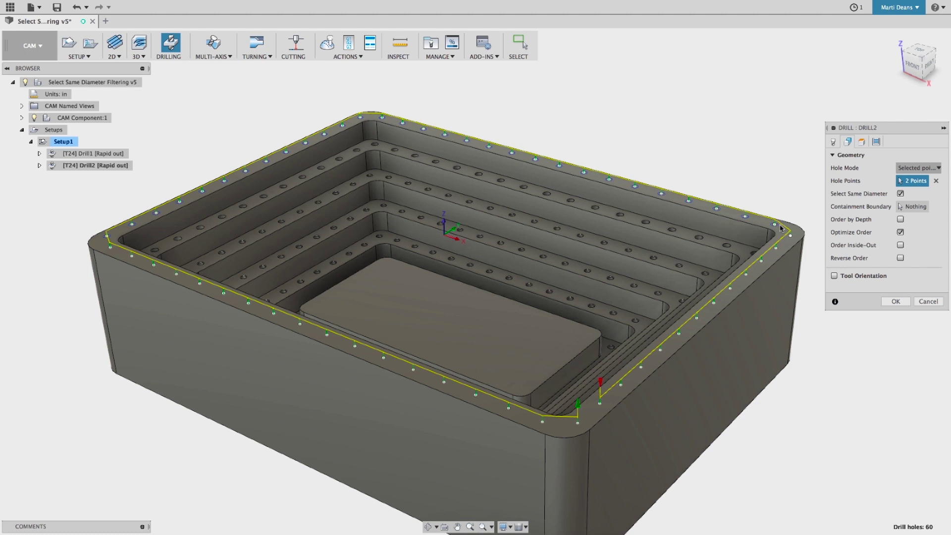
left_click(890, 301)
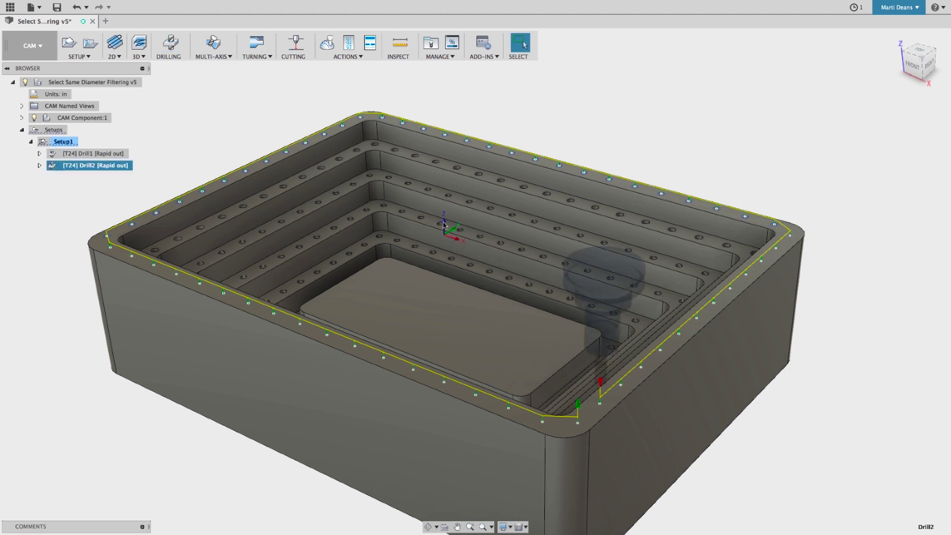
Step: Duplicate the Drill2 operation and change the copy's tool to #1, the 1/4 in 118° drill
right_click(119, 169)
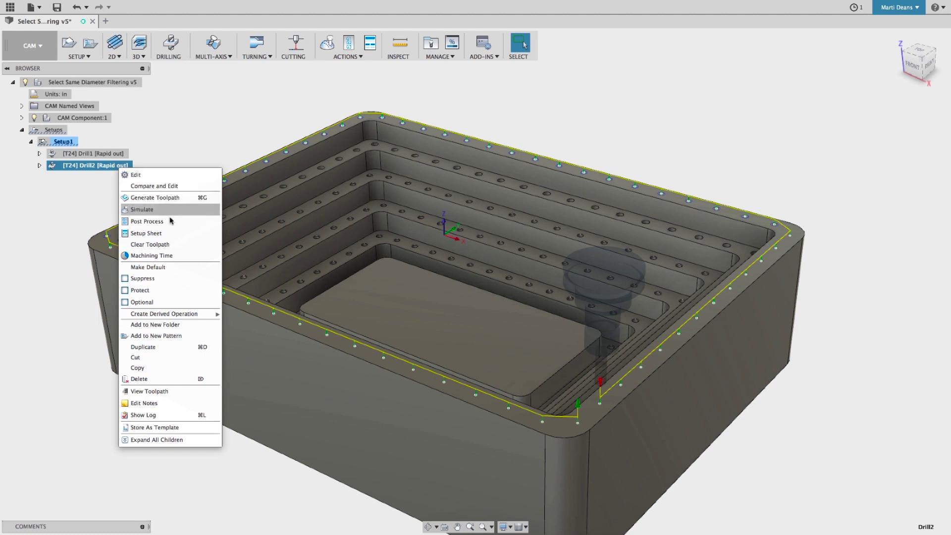
left_click(175, 348)
right_click(102, 178)
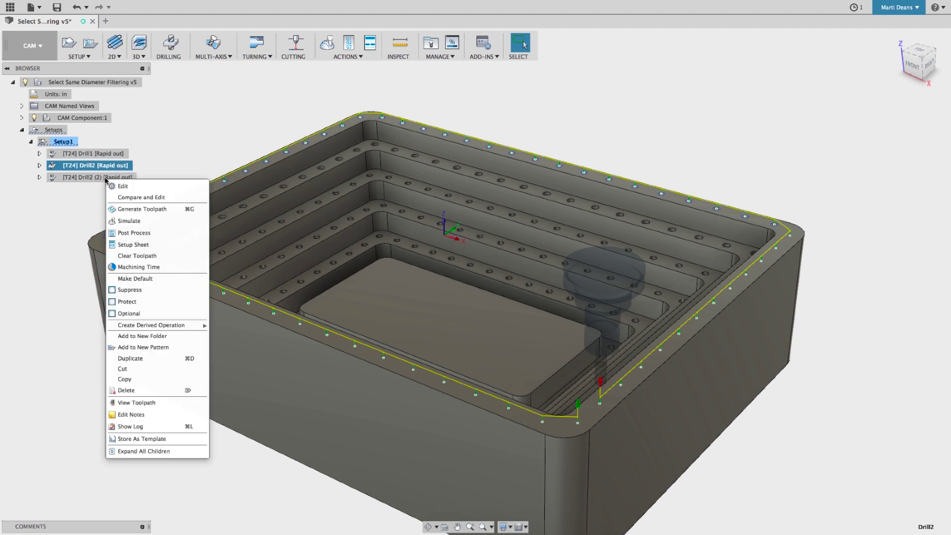
left_click(119, 185)
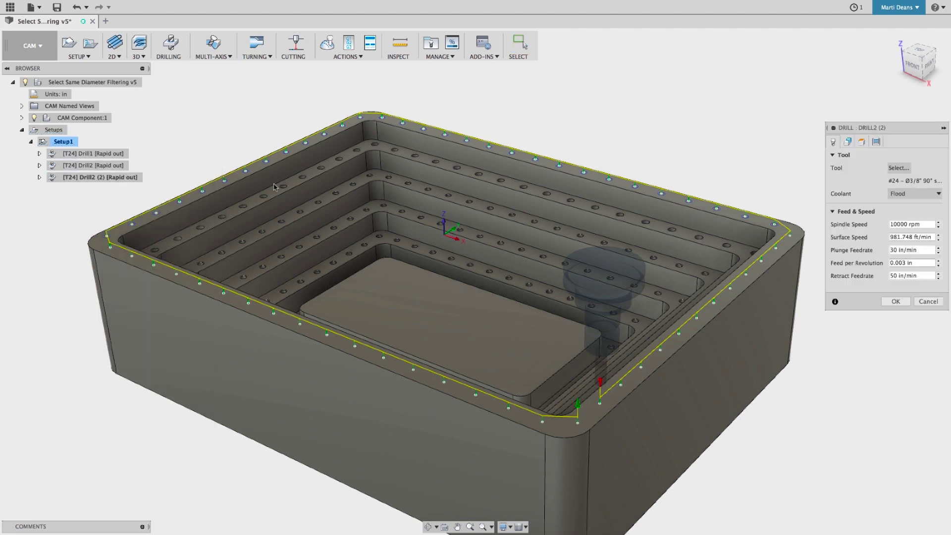
left_click(899, 168)
left_click(471, 187)
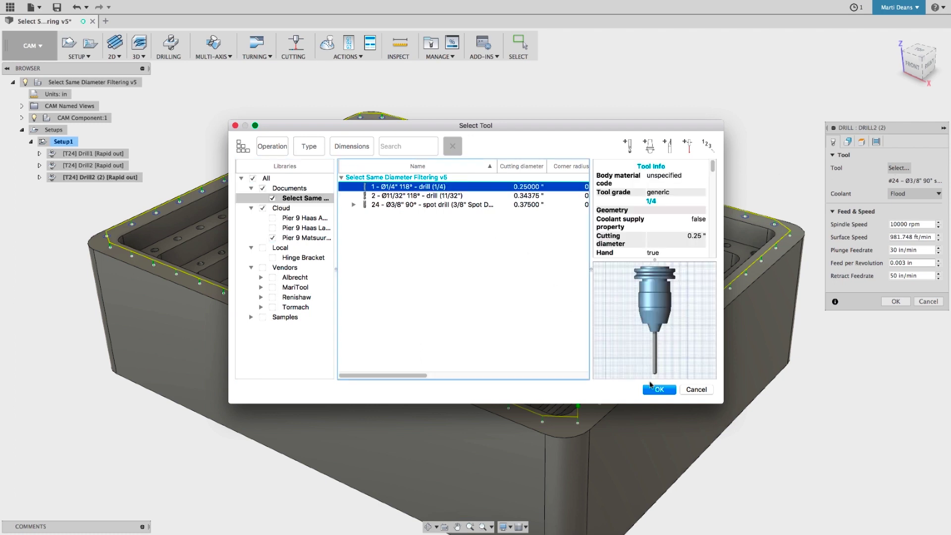
left_click(653, 388)
Step: Reverse the drilling order of the duplicated operation and accept it
left_click(852, 143)
left_click(901, 258)
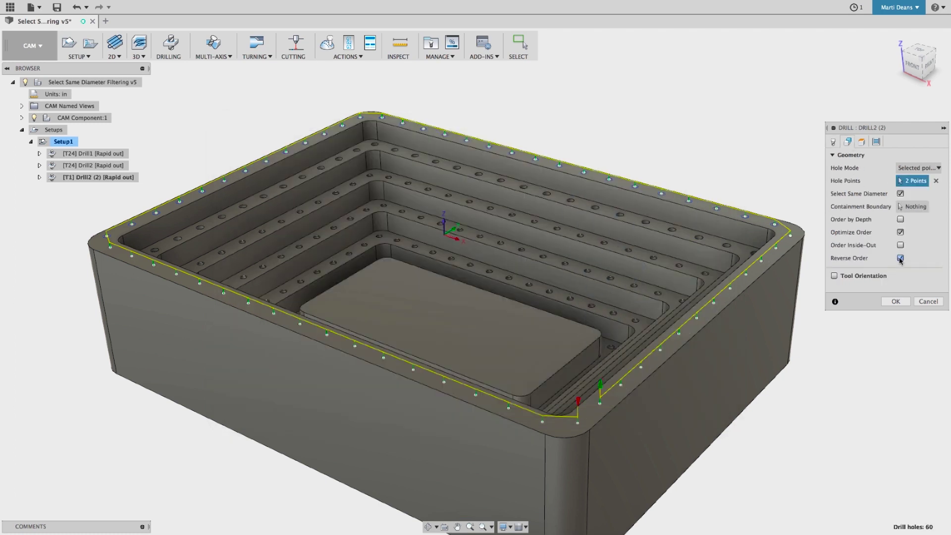
left_click(895, 301)
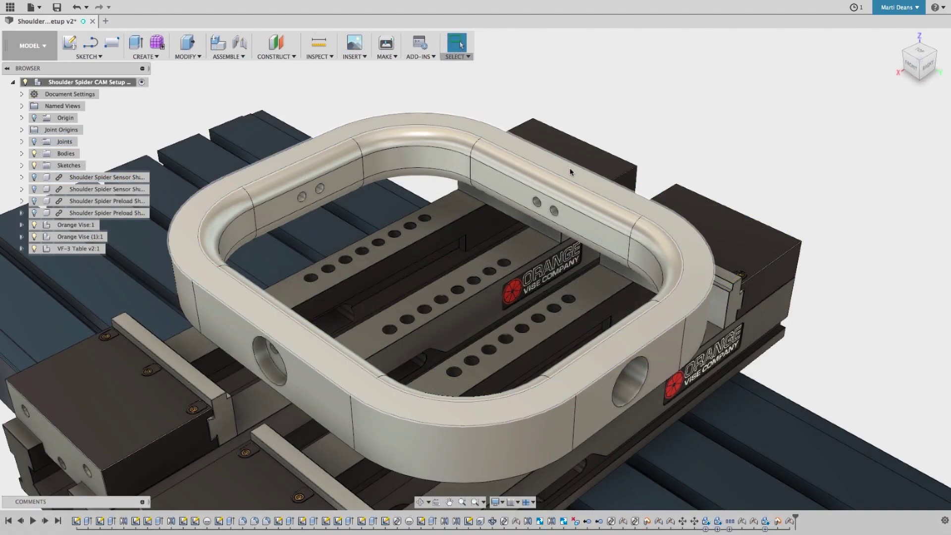
Step: Create a sketch on the top face of the rounded ring part
left_click(570, 168)
right_click(569, 167)
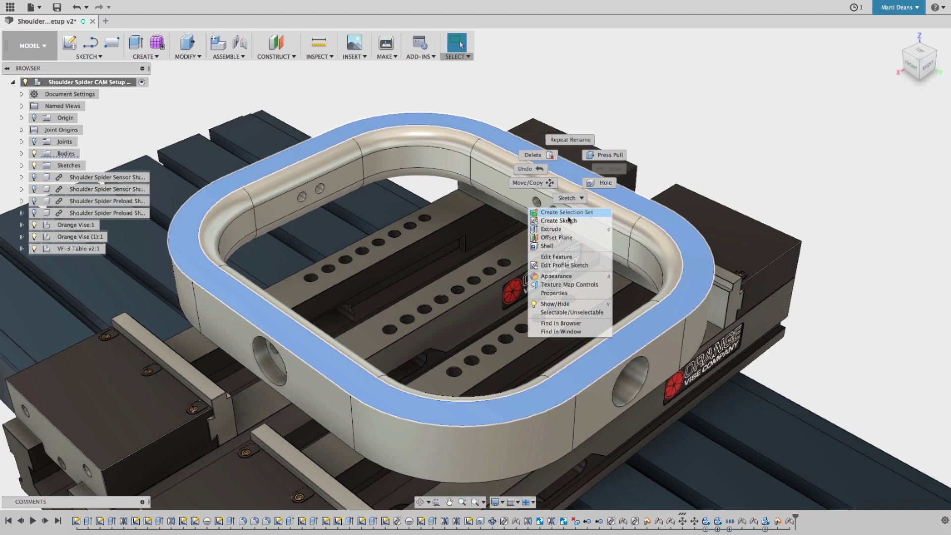
left_click(568, 220)
Step: Place the sketch text "Single Line!" on the ring's upper rim and rotate it to 90 degrees
type("s")
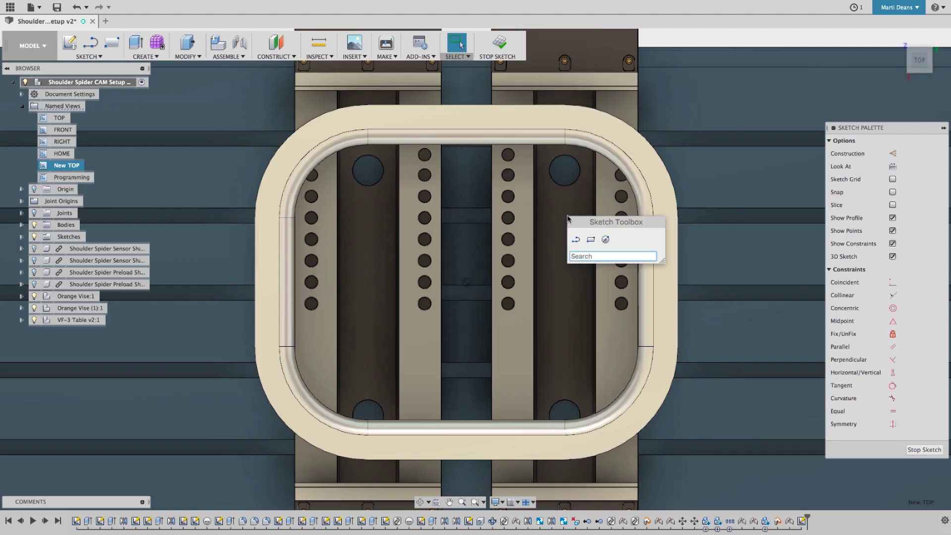
type("text")
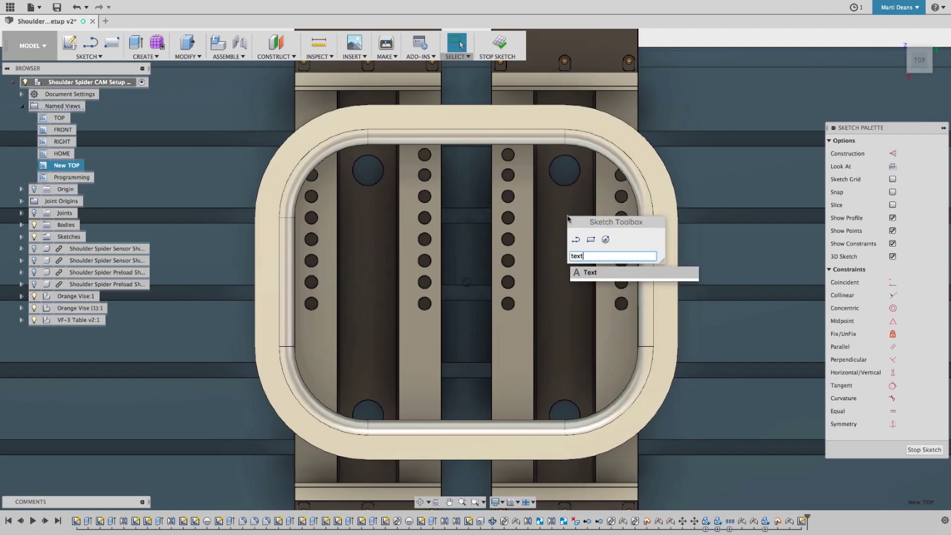
key("Return")
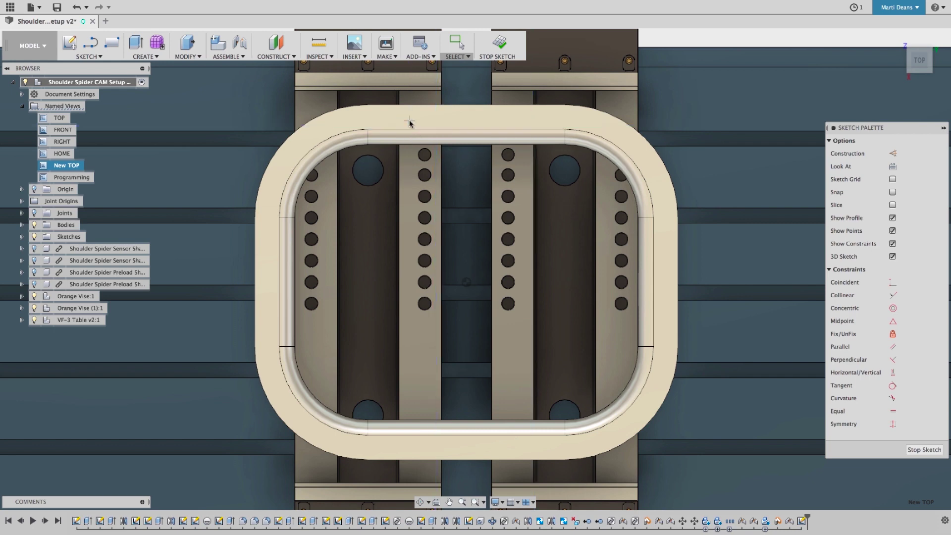
left_click(410, 122)
type("Single Line!")
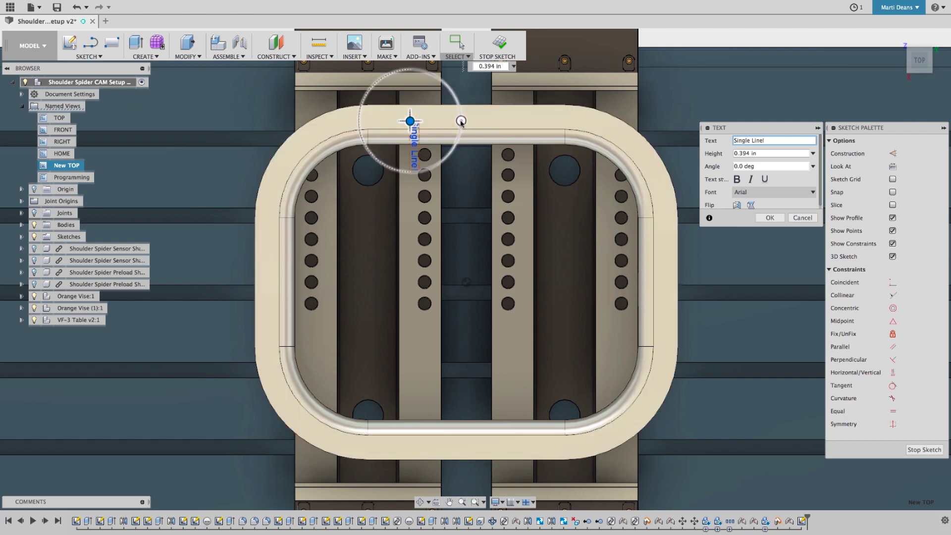
mouse_move(460, 121)
left_mouse_down()
mouse_move(446, 84)
mouse_move(409, 67)
left_mouse_up()
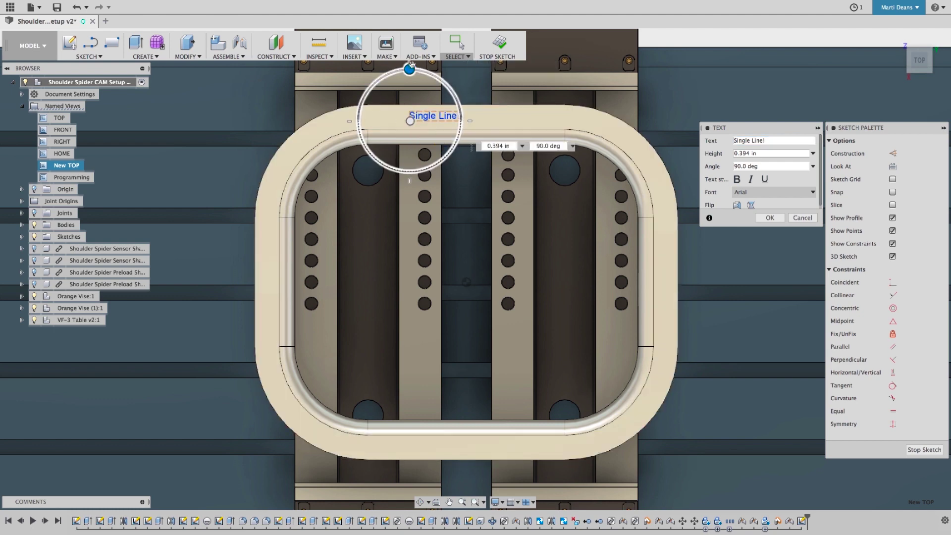
Step: Set the text's font to the single-line Romans.shx and accept the text
left_click(811, 193)
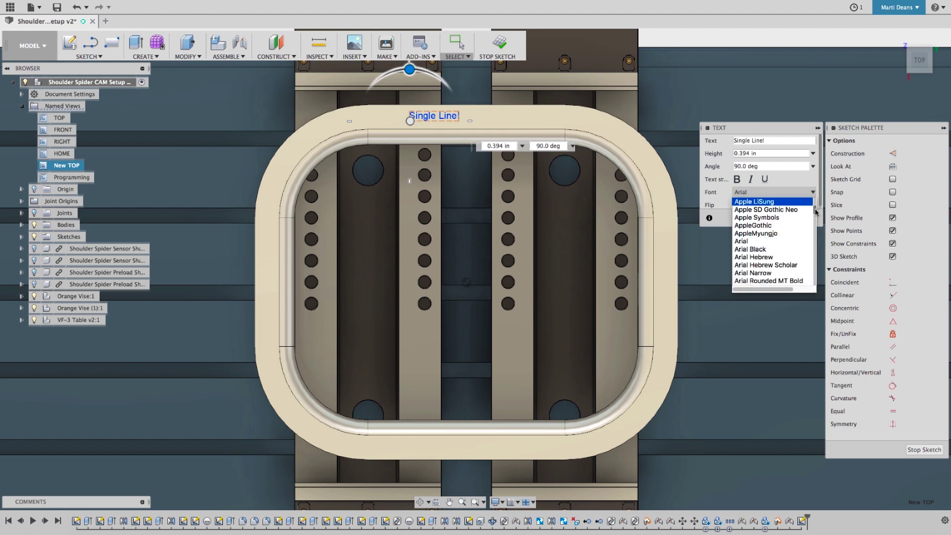
scroll(817, 212, "up", 3)
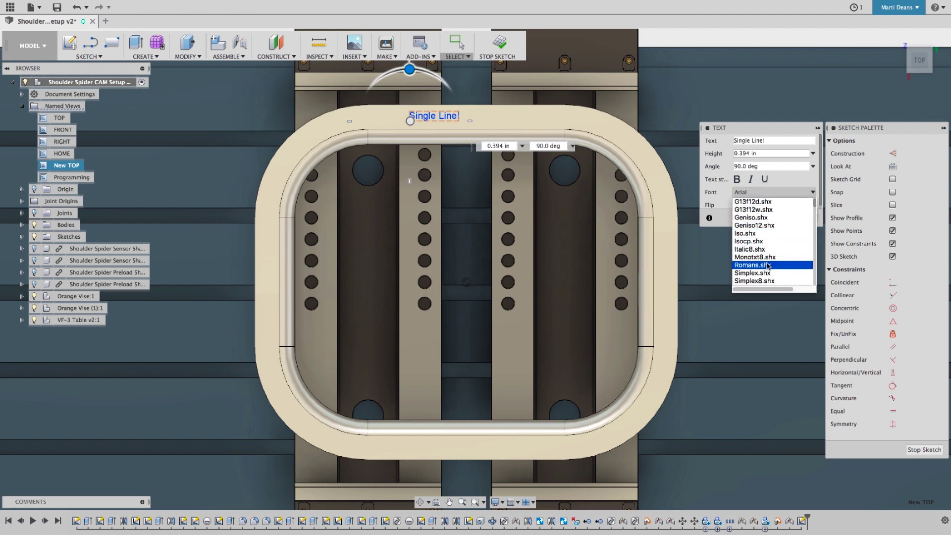
left_click(767, 266)
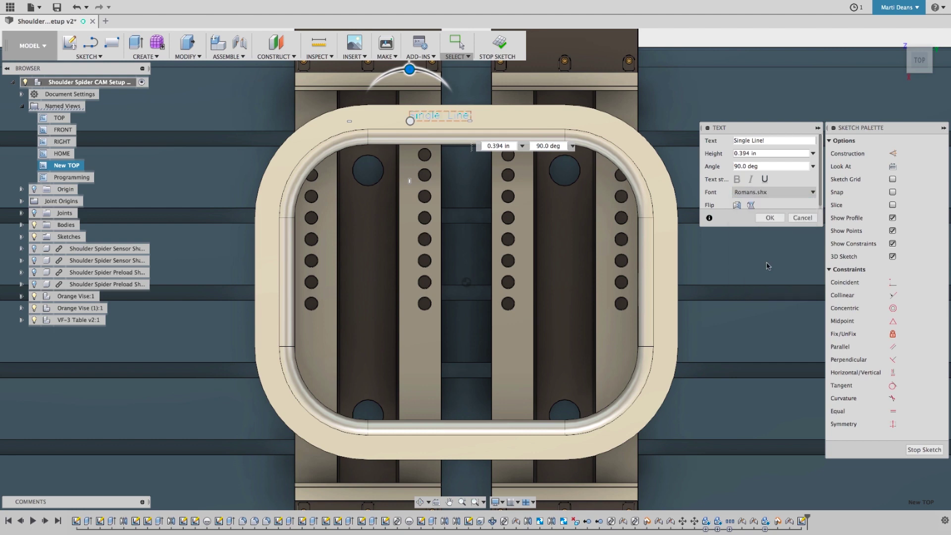
left_click(770, 219)
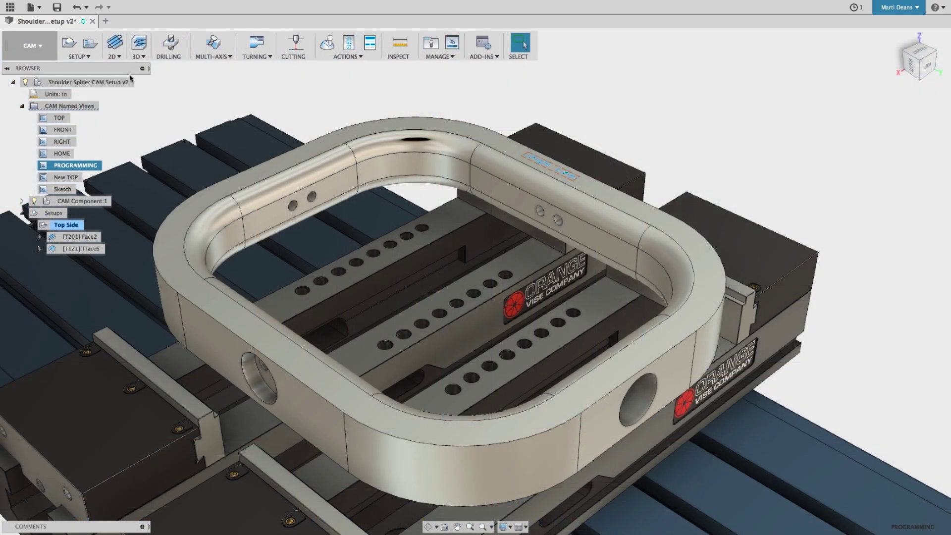
Step: Add a 3D Adaptive operation to the Top Side setup using tool #153, the 3/4 in bull nose mill
left_click(139, 57)
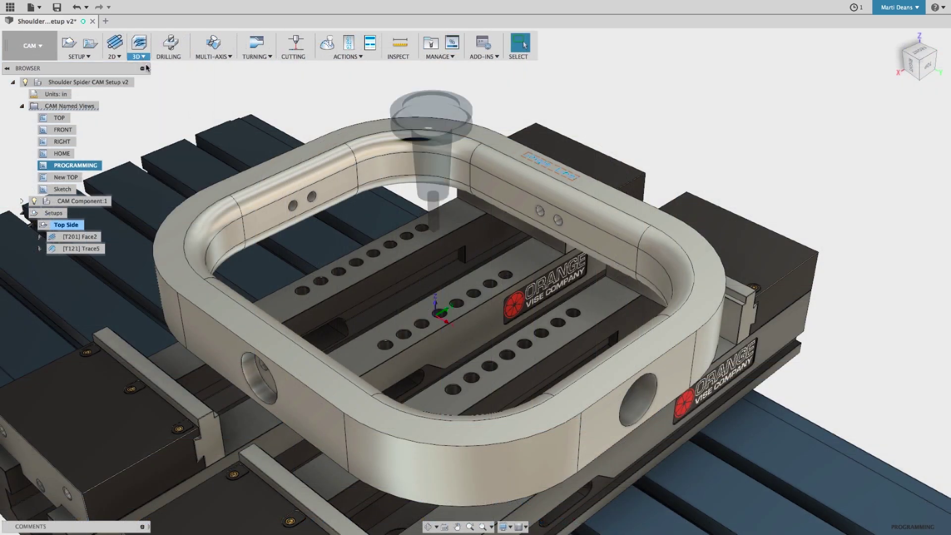
left_click(898, 168)
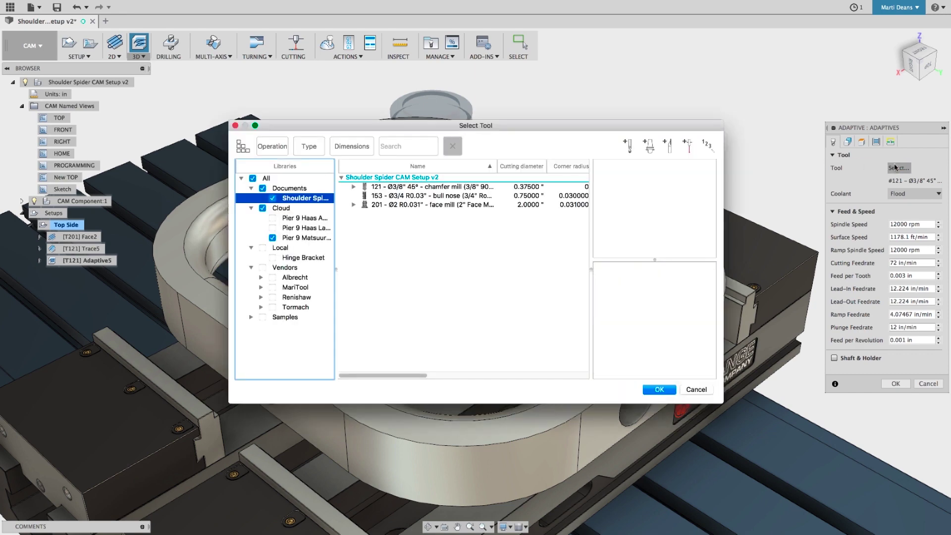
left_click(491, 198)
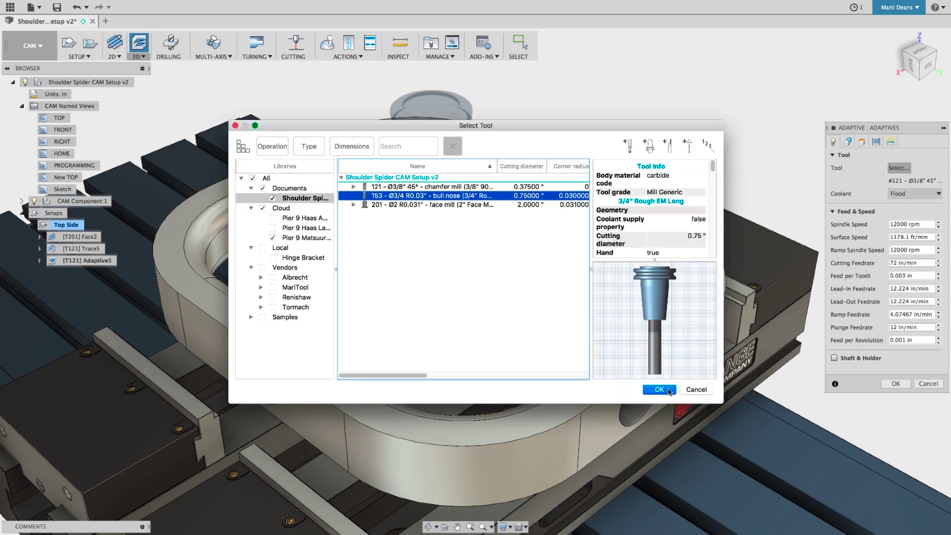
left_click(659, 389)
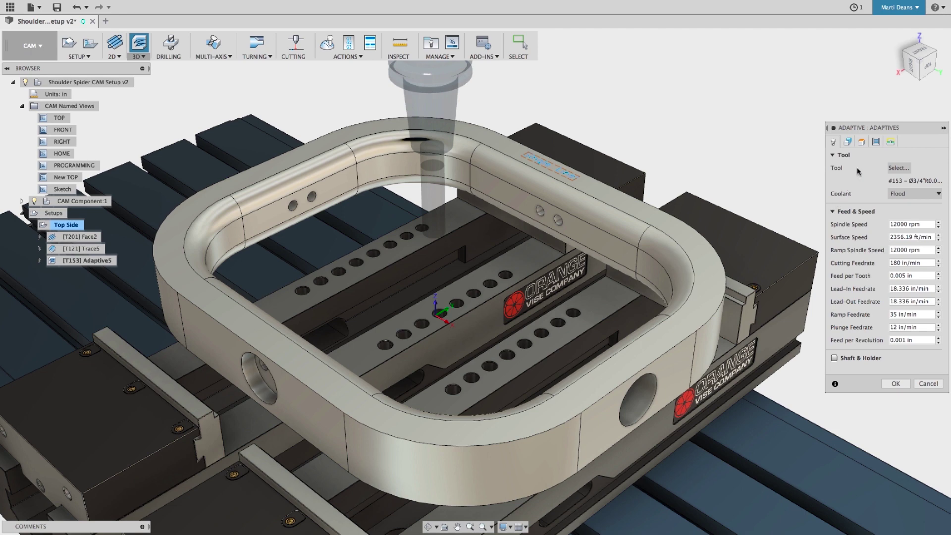
Step: Enable Both Ways cutting, set the other-way optimal load to the expression optimalLoad*0.85, and accept the adaptive operation
left_click(876, 142)
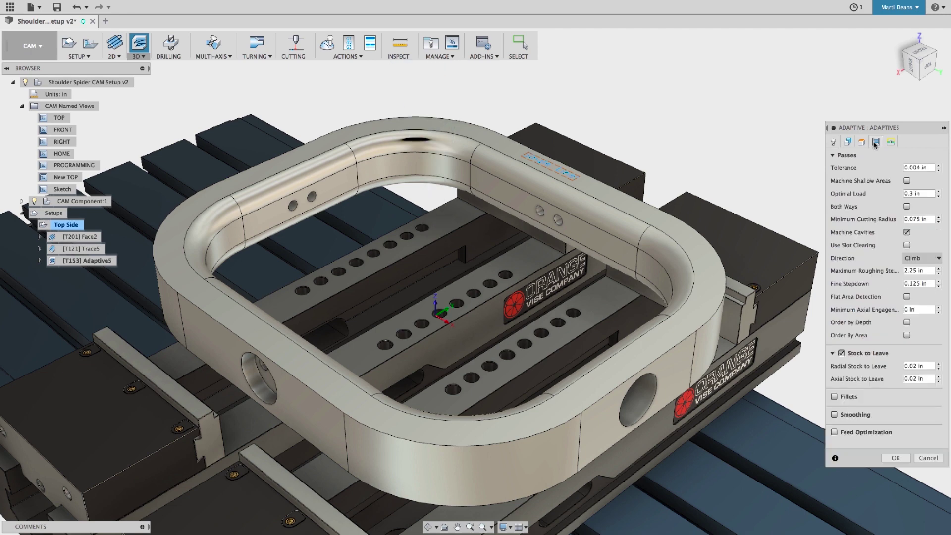
left_click(907, 206)
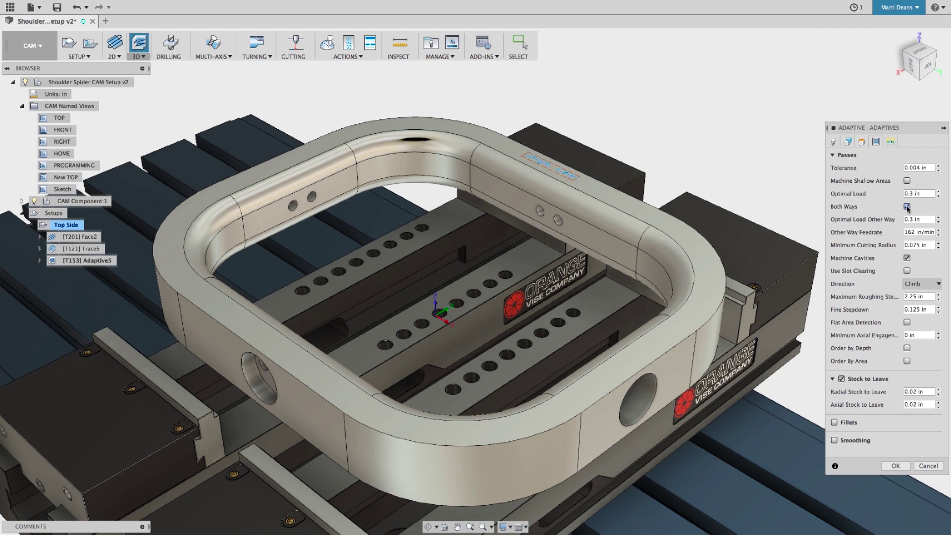
right_click(923, 220)
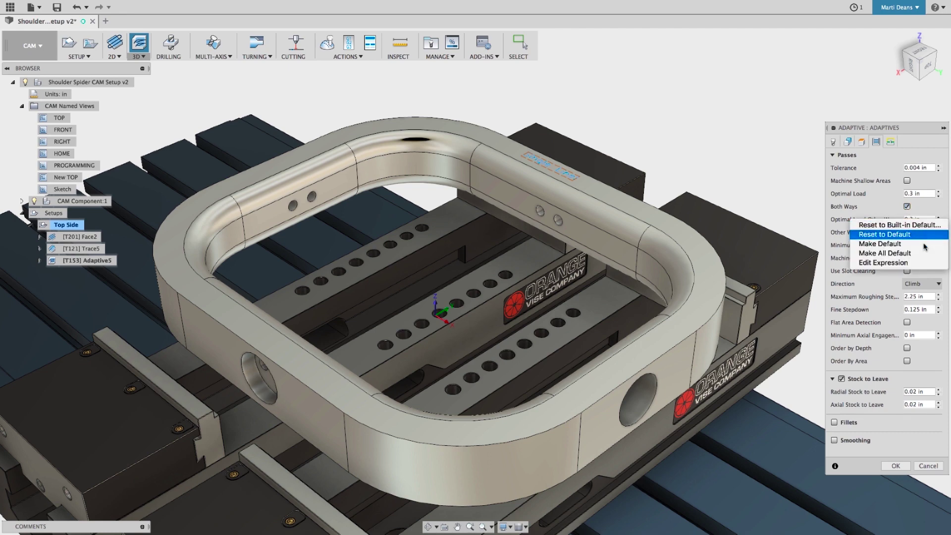
left_click(924, 263)
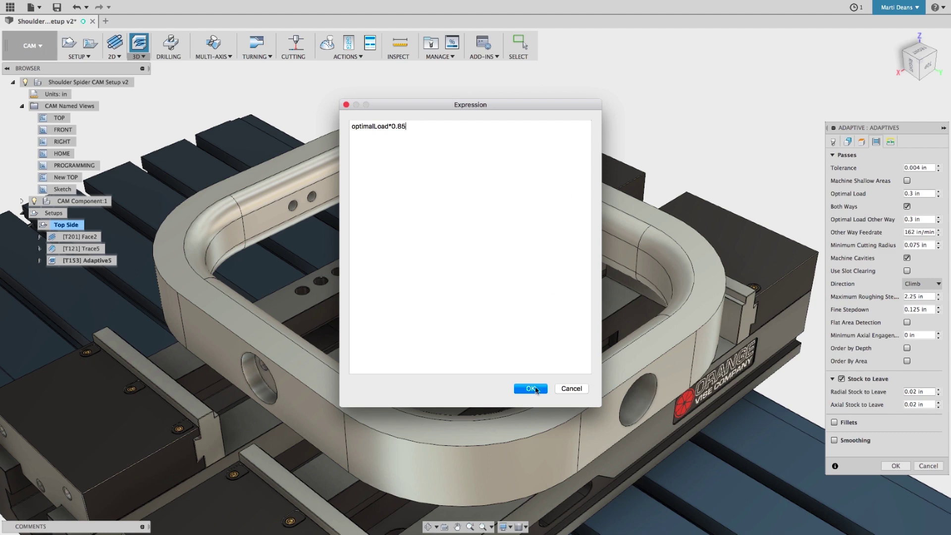
left_click(537, 389)
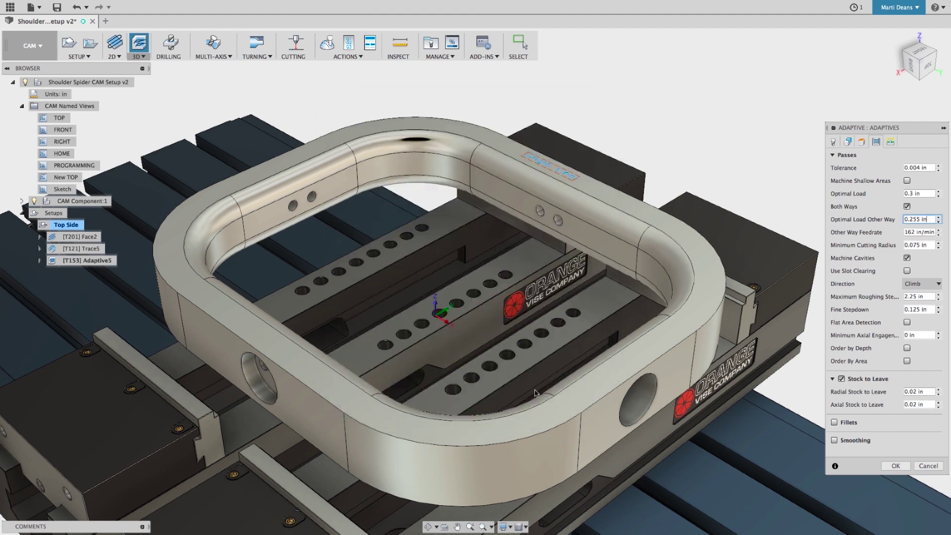
left_click(895, 466)
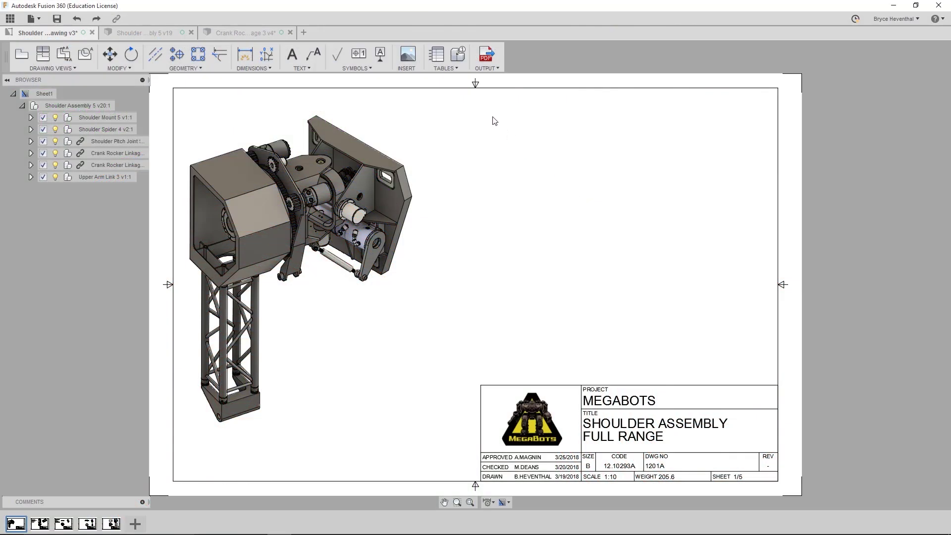
Step: Add a parts list for the shoulder assembly view in the upper right corner of the sheet's border
left_click(437, 55)
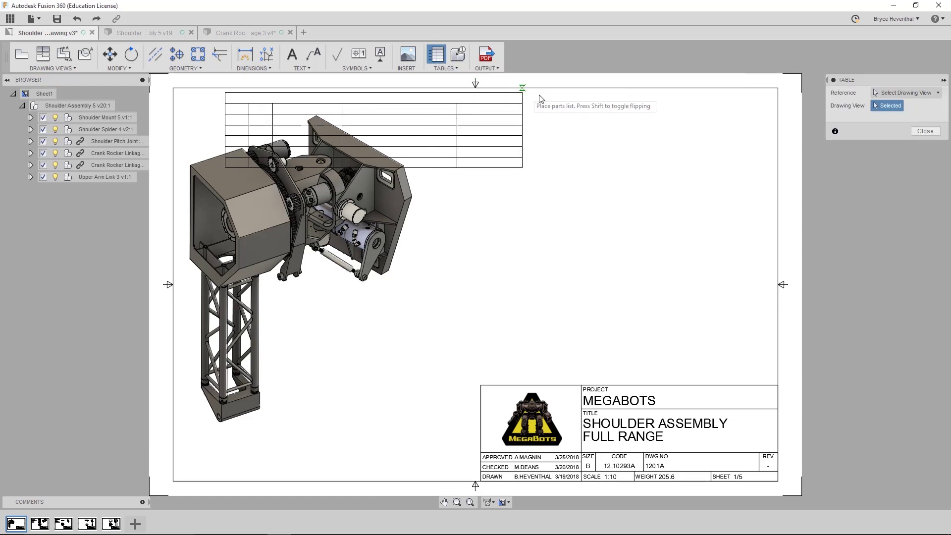
left_click(777, 92)
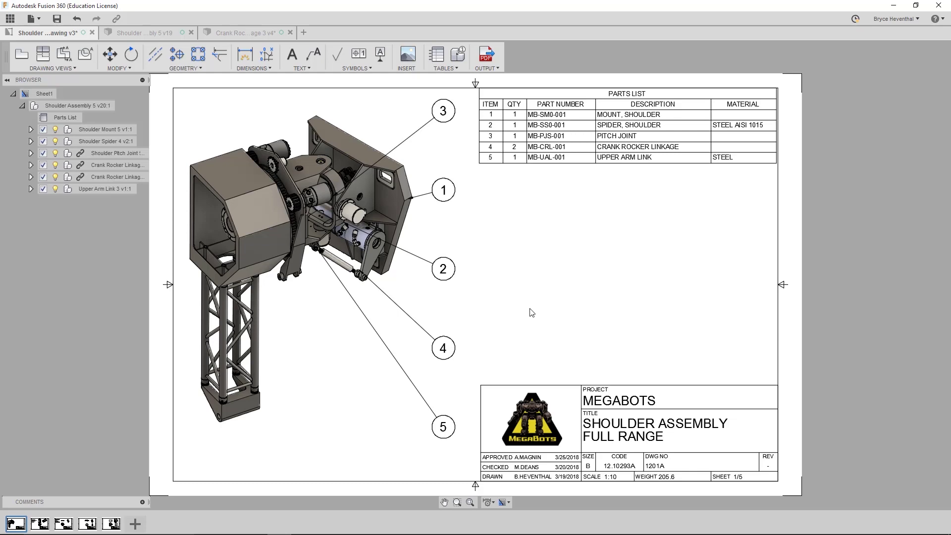
Step: On the second sheet, create an angled section view of the circular end view, cutting from above through the center toward the lower-right hole, and place it beside the view
left_click(40, 524)
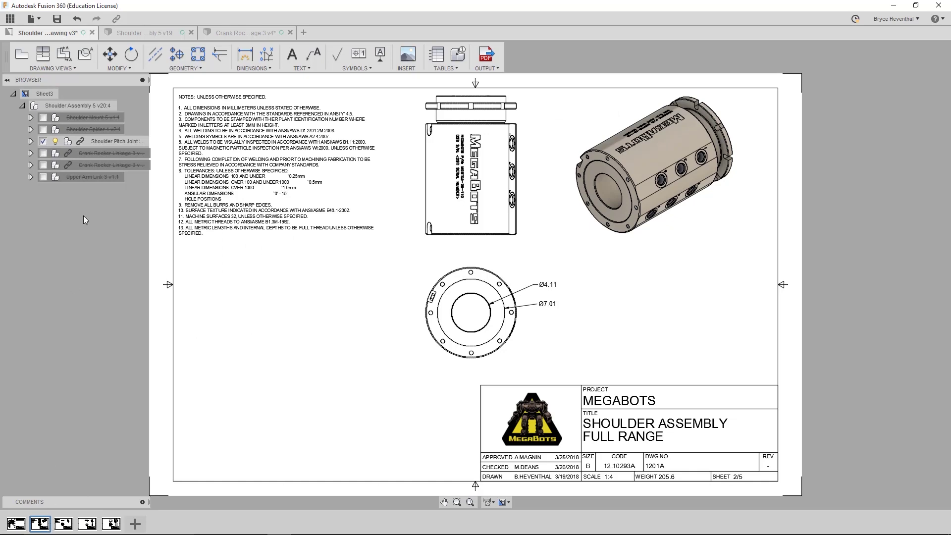
left_click(63, 54)
scroll(401, 318, "up", 1)
scroll(441, 337, "up", 3)
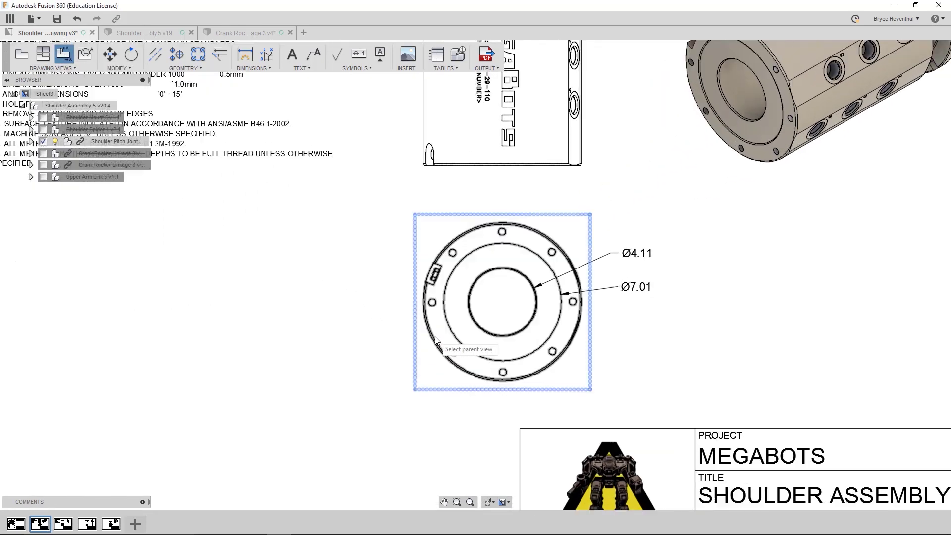
left_click(512, 298)
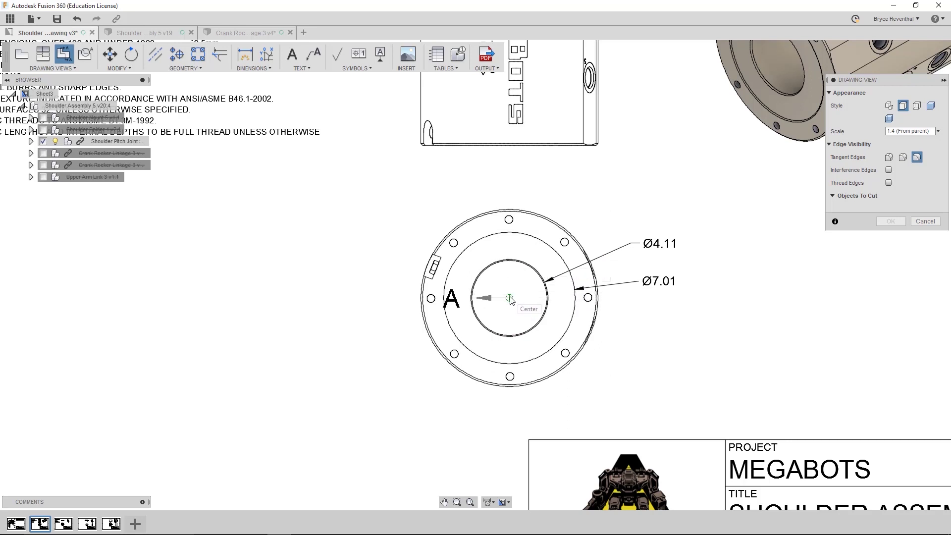
left_click(509, 185)
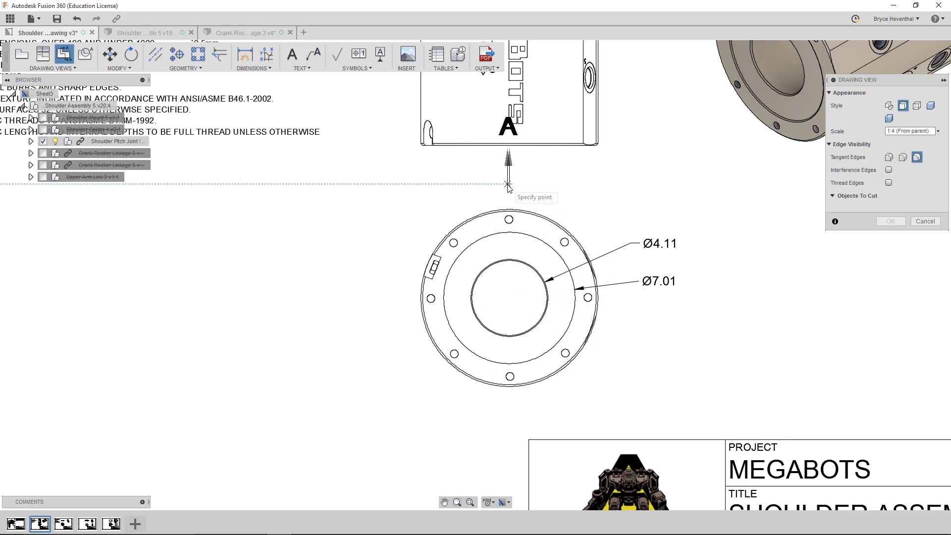
left_click(509, 298)
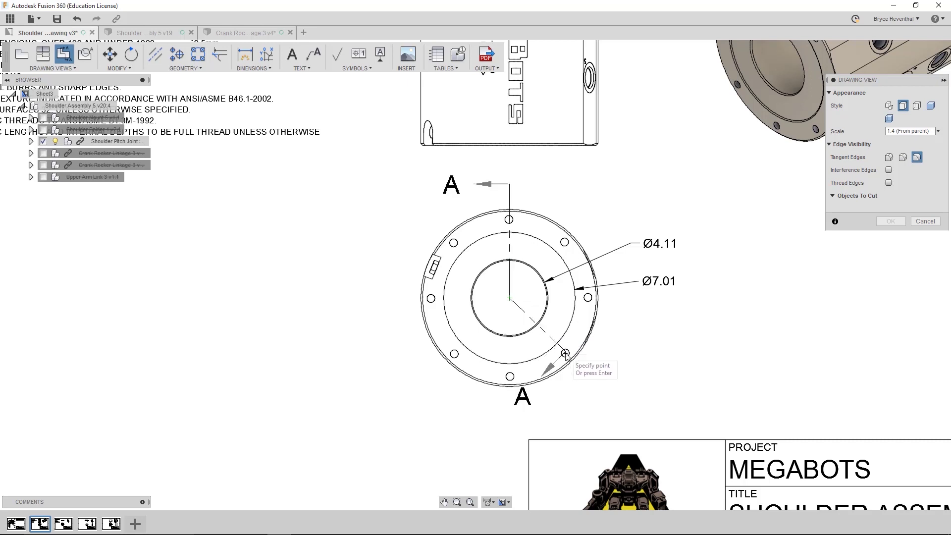
right_click(595, 381)
left_click(624, 381)
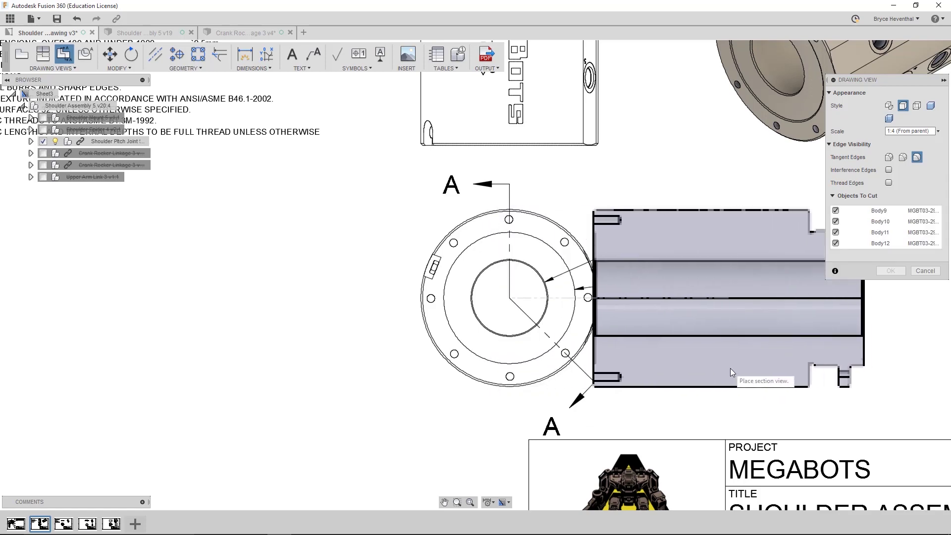
middle_click_drag(730, 367, 562, 376)
left_click(563, 376)
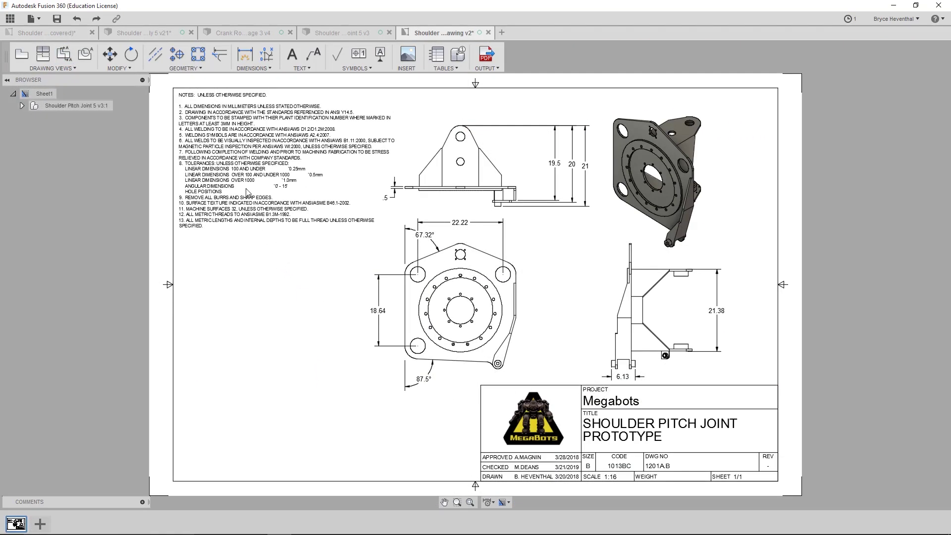
Step: Add a center mark to the large central bore in the plate's front view and extend its lines past the plate's outline
left_click(177, 53)
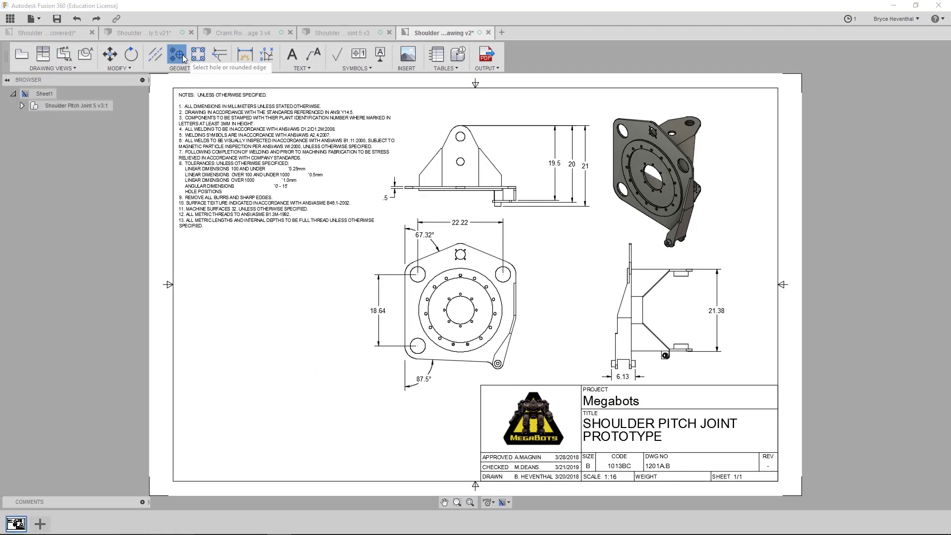
scroll(456, 316, "up", 2)
scroll(456, 316, "up", 4)
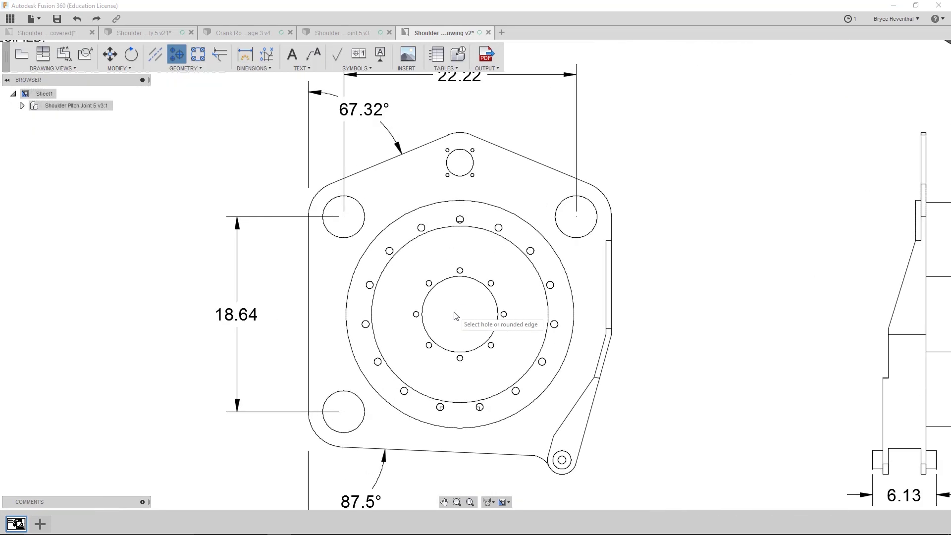
left_click(480, 281)
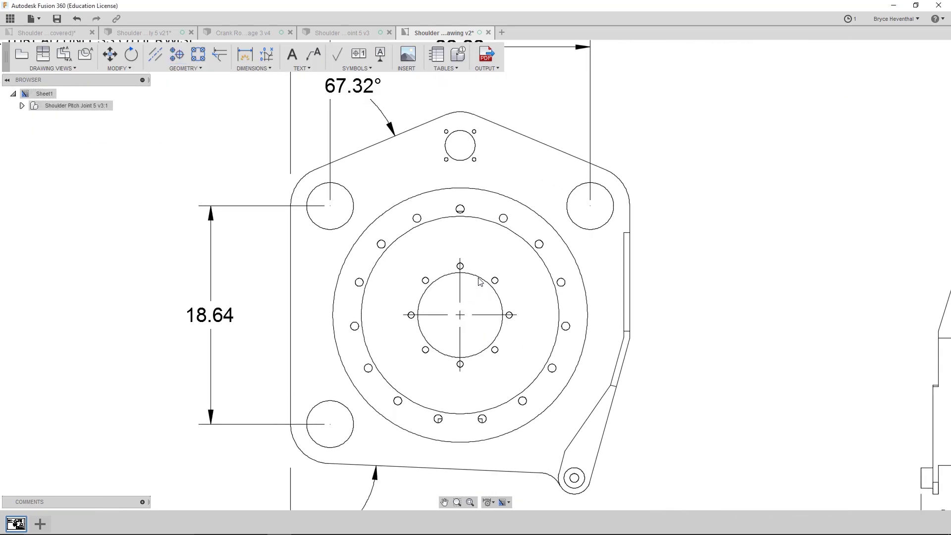
left_click(462, 291)
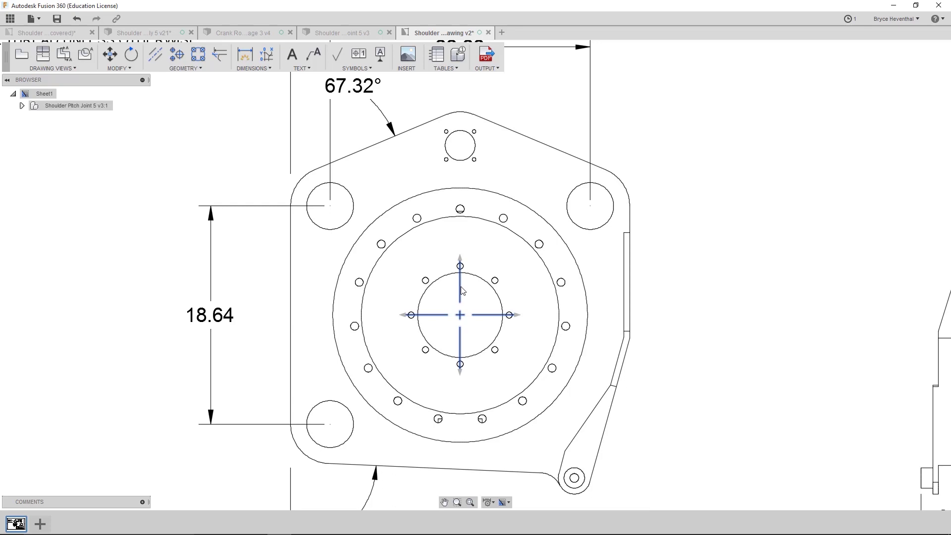
left_click_drag(460, 261, 462, 122)
left_click(470, 502)
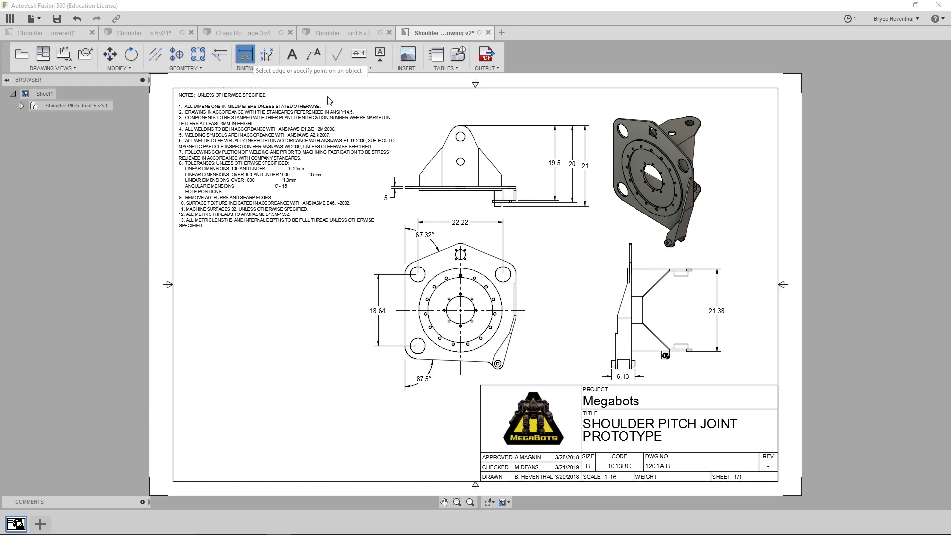
Step: Dimension the vertical gap between the bracket's two holes, from the upper hole's lower quadrant to the lower hole's upper quadrant
scroll(459, 167, "up", 5)
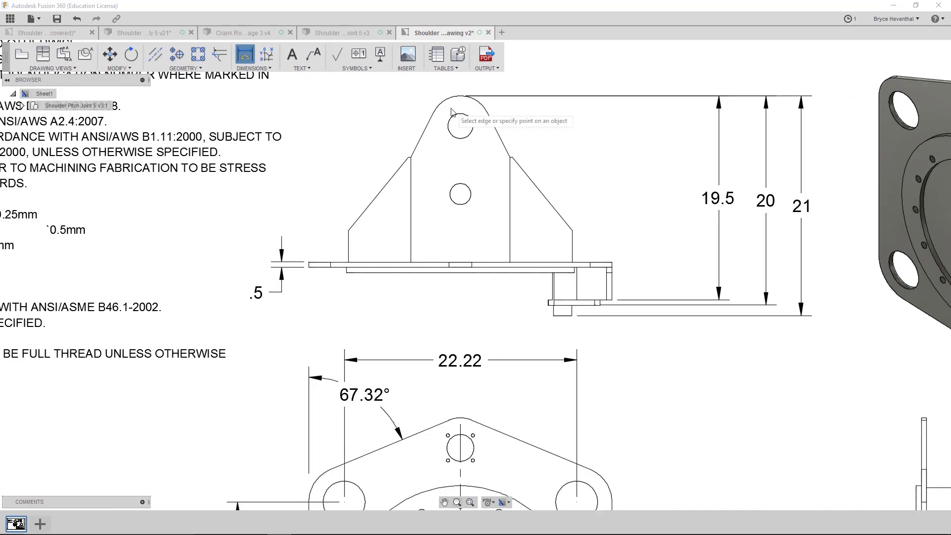
scroll(451, 111, "up", 3)
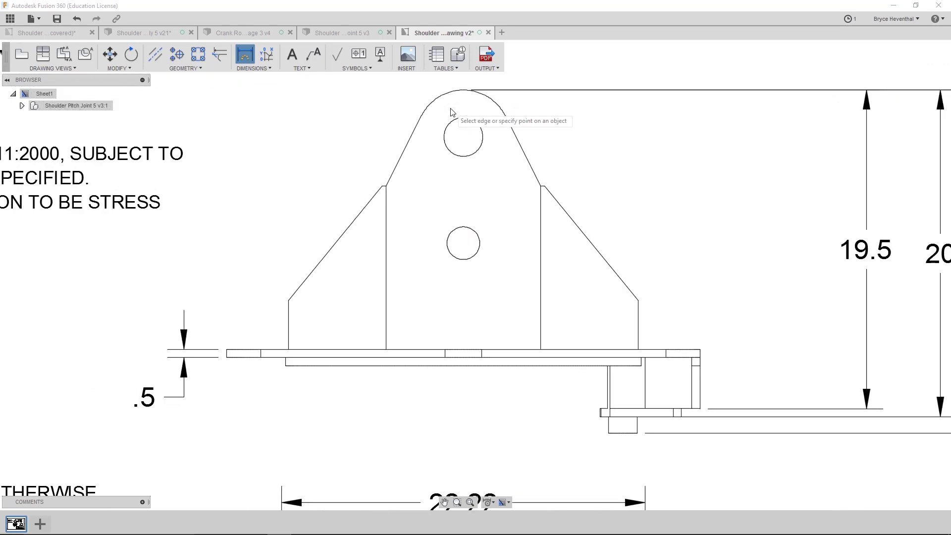
right_click(488, 187)
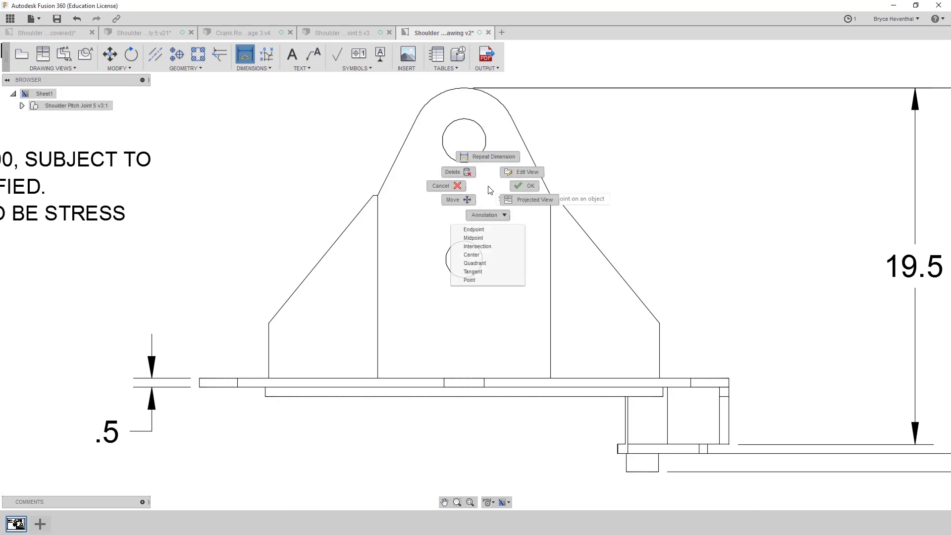
left_click(489, 263)
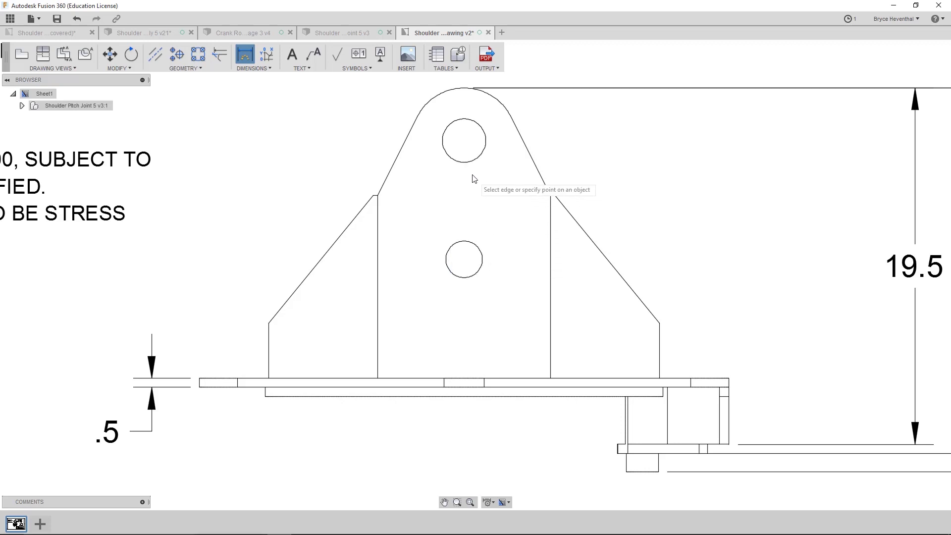
left_click(464, 163)
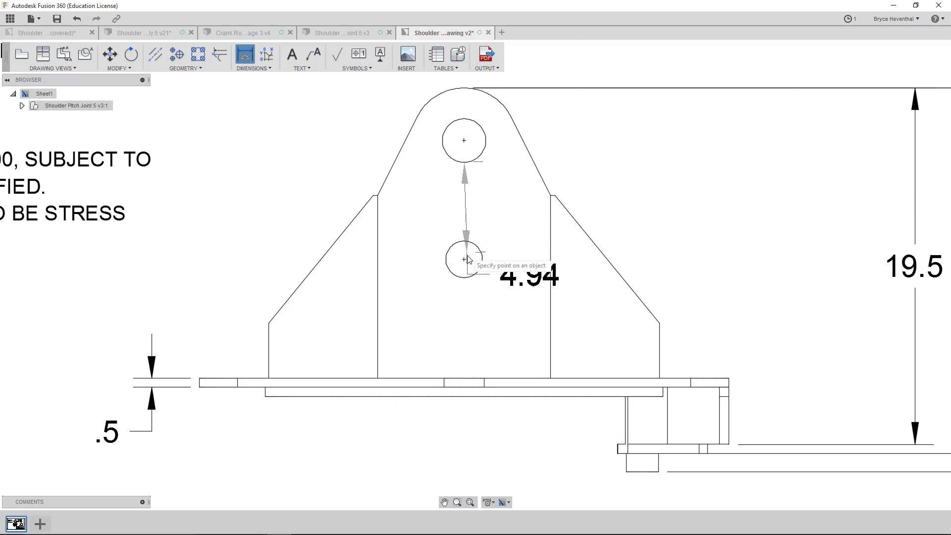
right_click(501, 227)
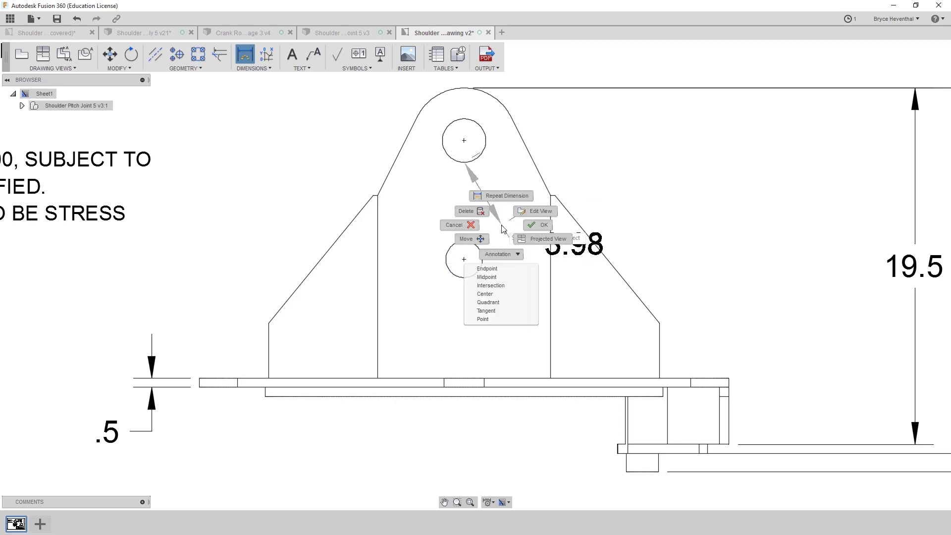
left_click(488, 302)
left_click(465, 242)
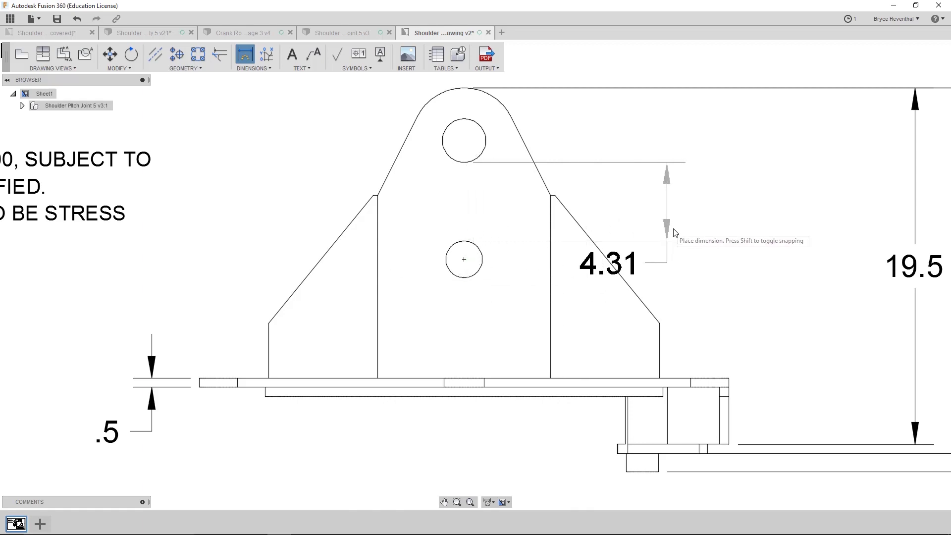
left_click(754, 243)
Step: In the side view, dimension the vertical distance from the midpoint of the bracket's inner vertical edge to its upper outer corner
key("F6")
scroll(723, 320, "up", 5)
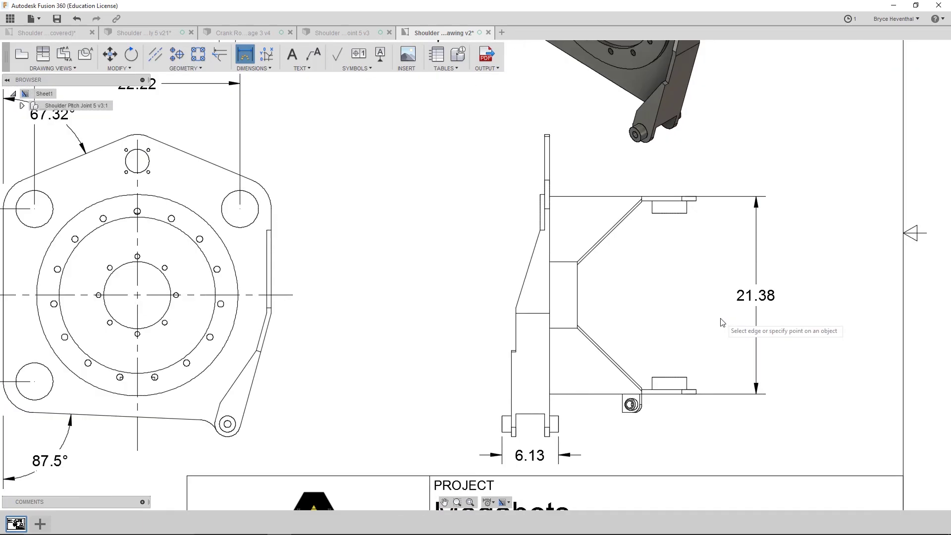
right_click(713, 328)
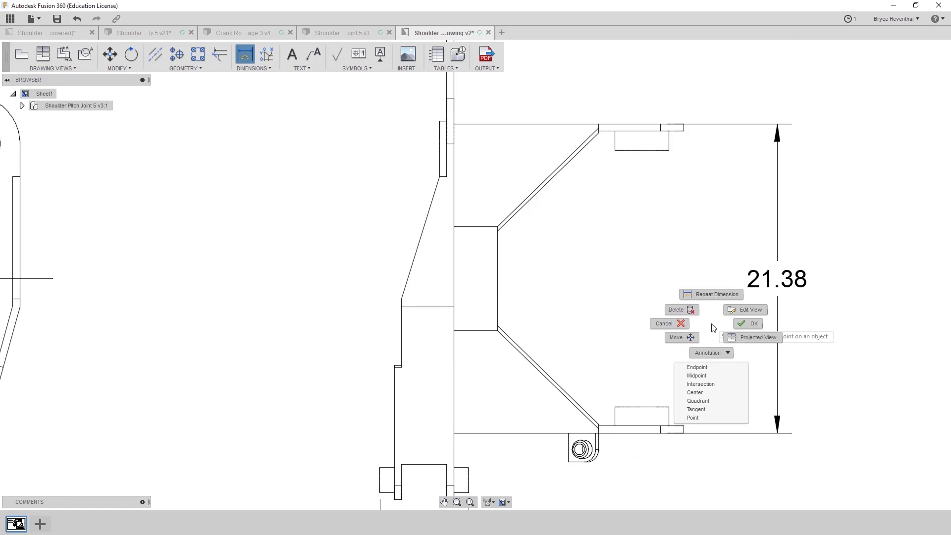
left_click(705, 368)
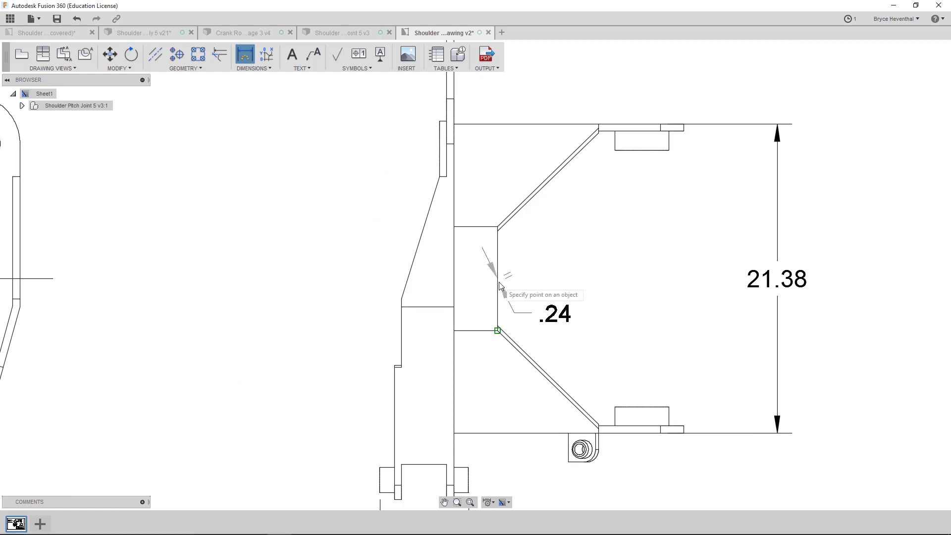
left_click(598, 126)
left_click(699, 161)
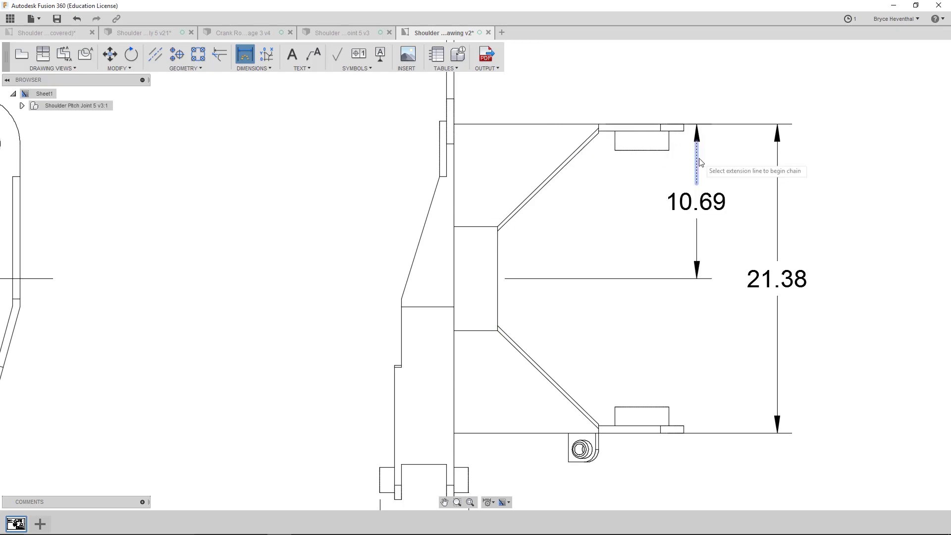
key("F6")
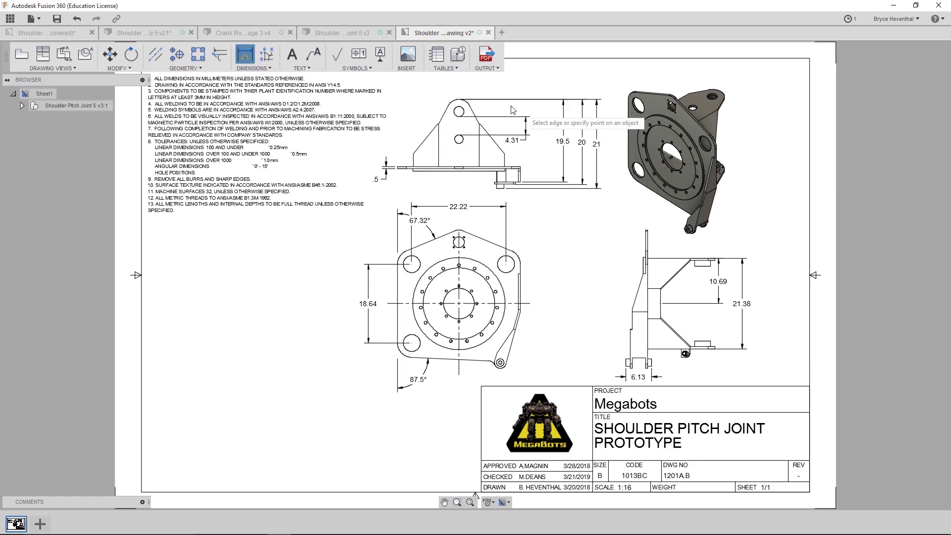
Step: Insert the rendered joint image at the lower-left corner of the sheet border and set its scale to 1.25
left_click(408, 54)
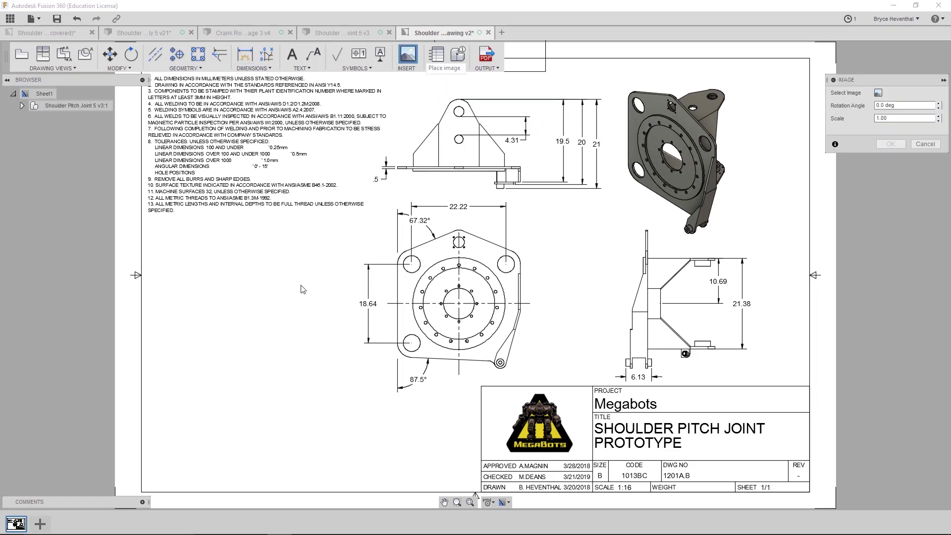
left_click(142, 493)
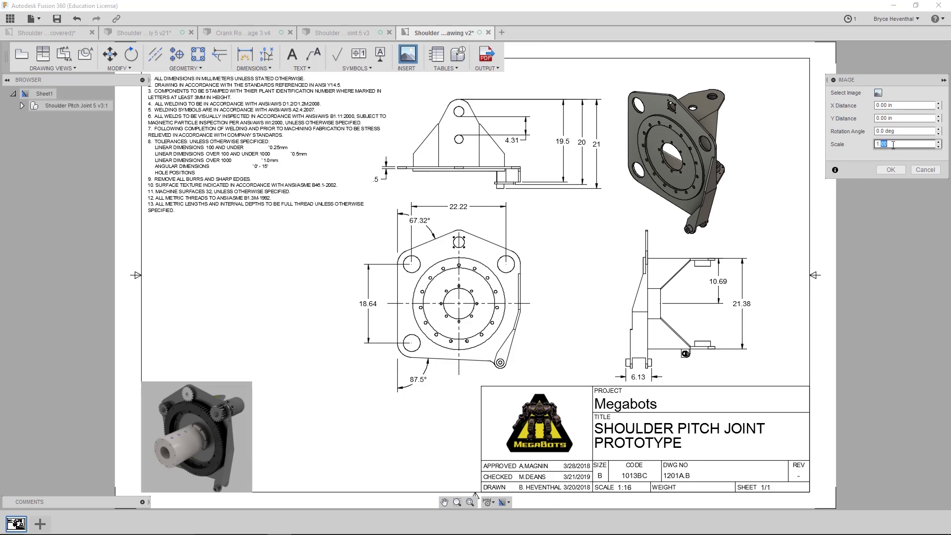
type("5")
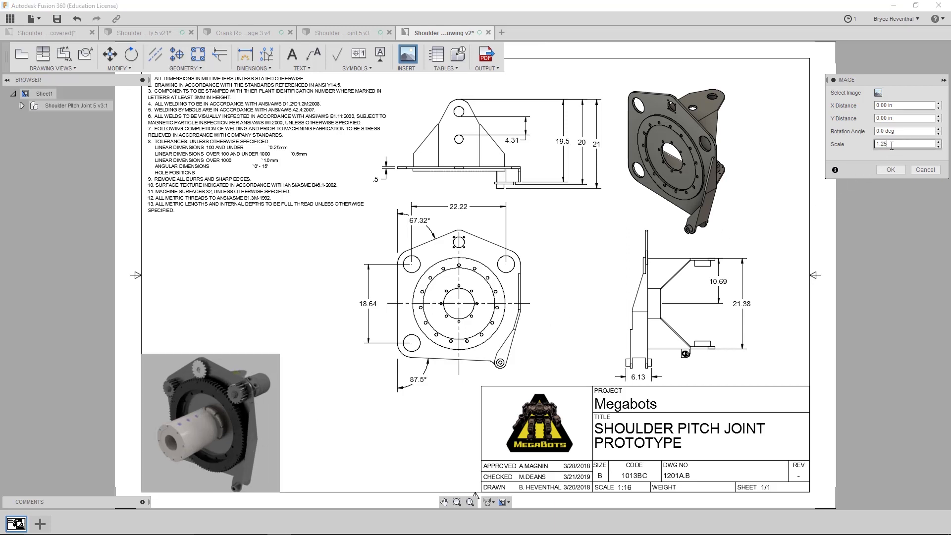
left_click(883, 169)
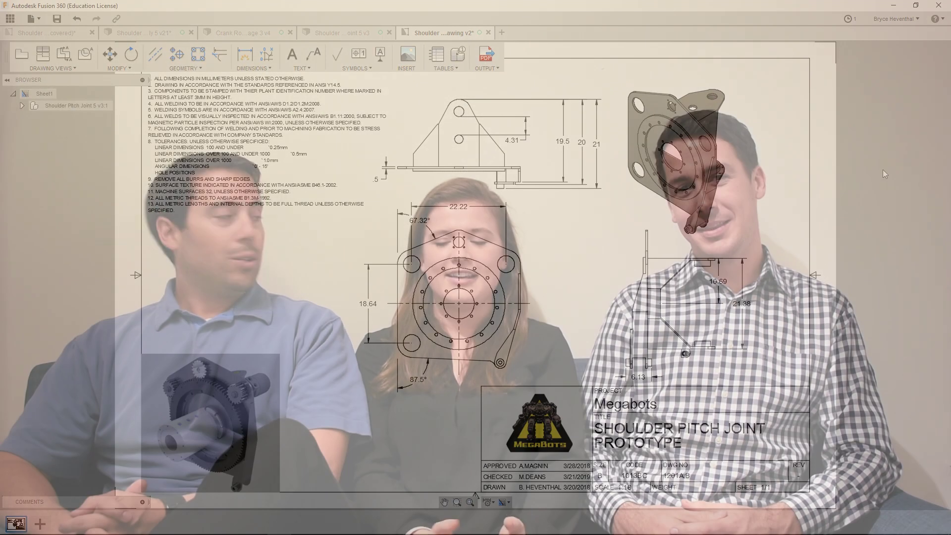